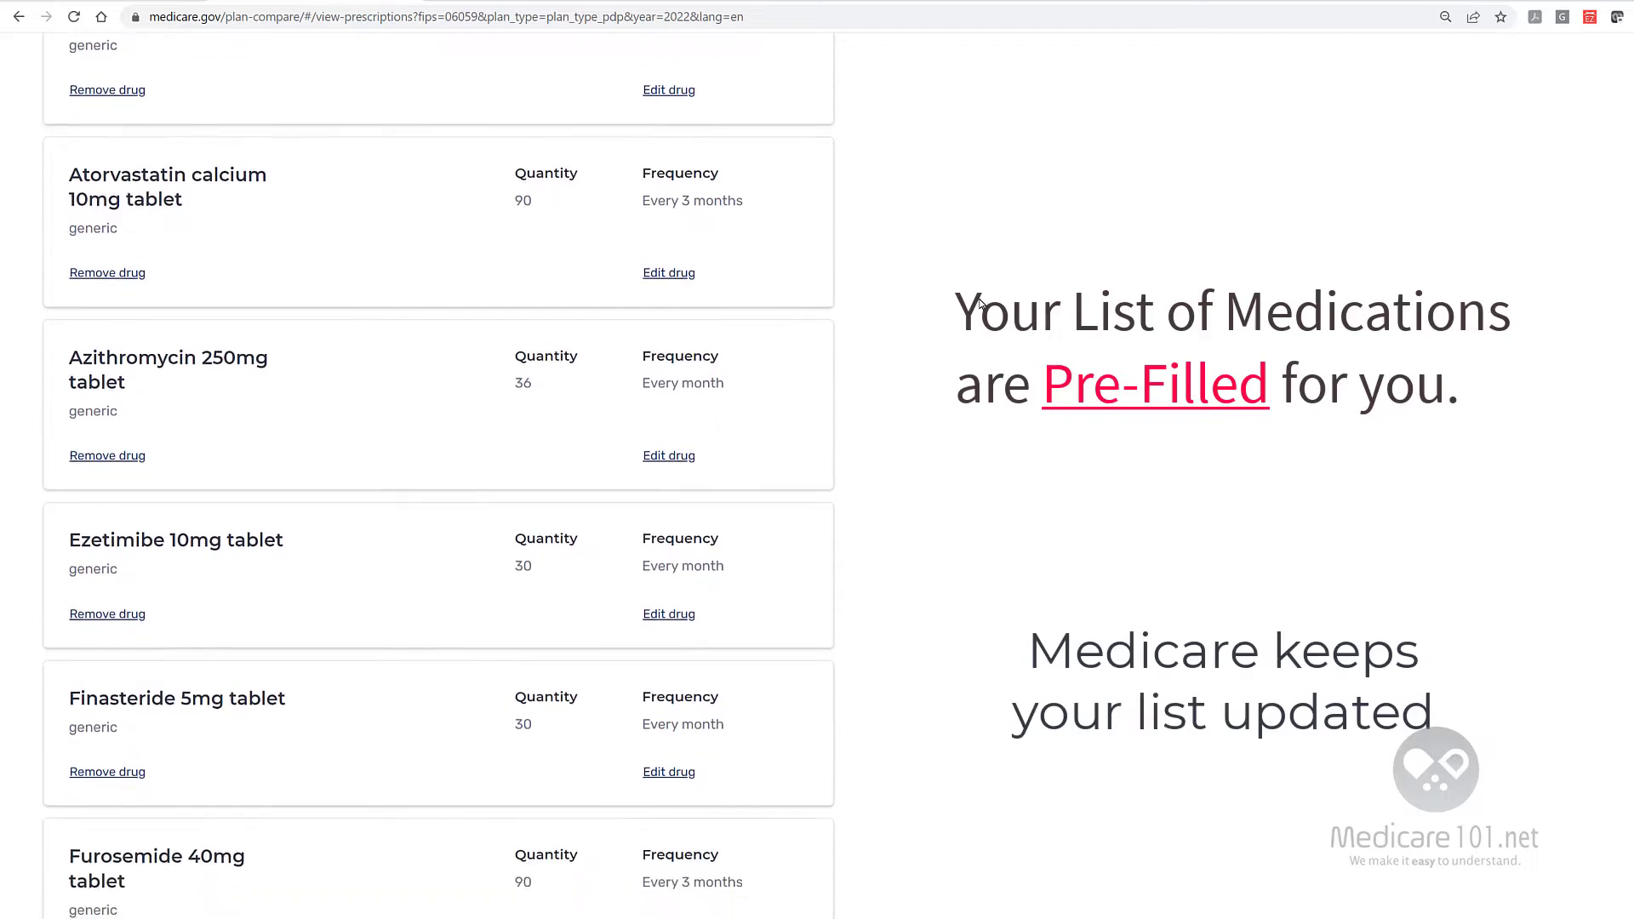
# - Review the medications, quantities and frequencies in the prefilled prescription list
pyautogui.scroll(-5, 978, 304)
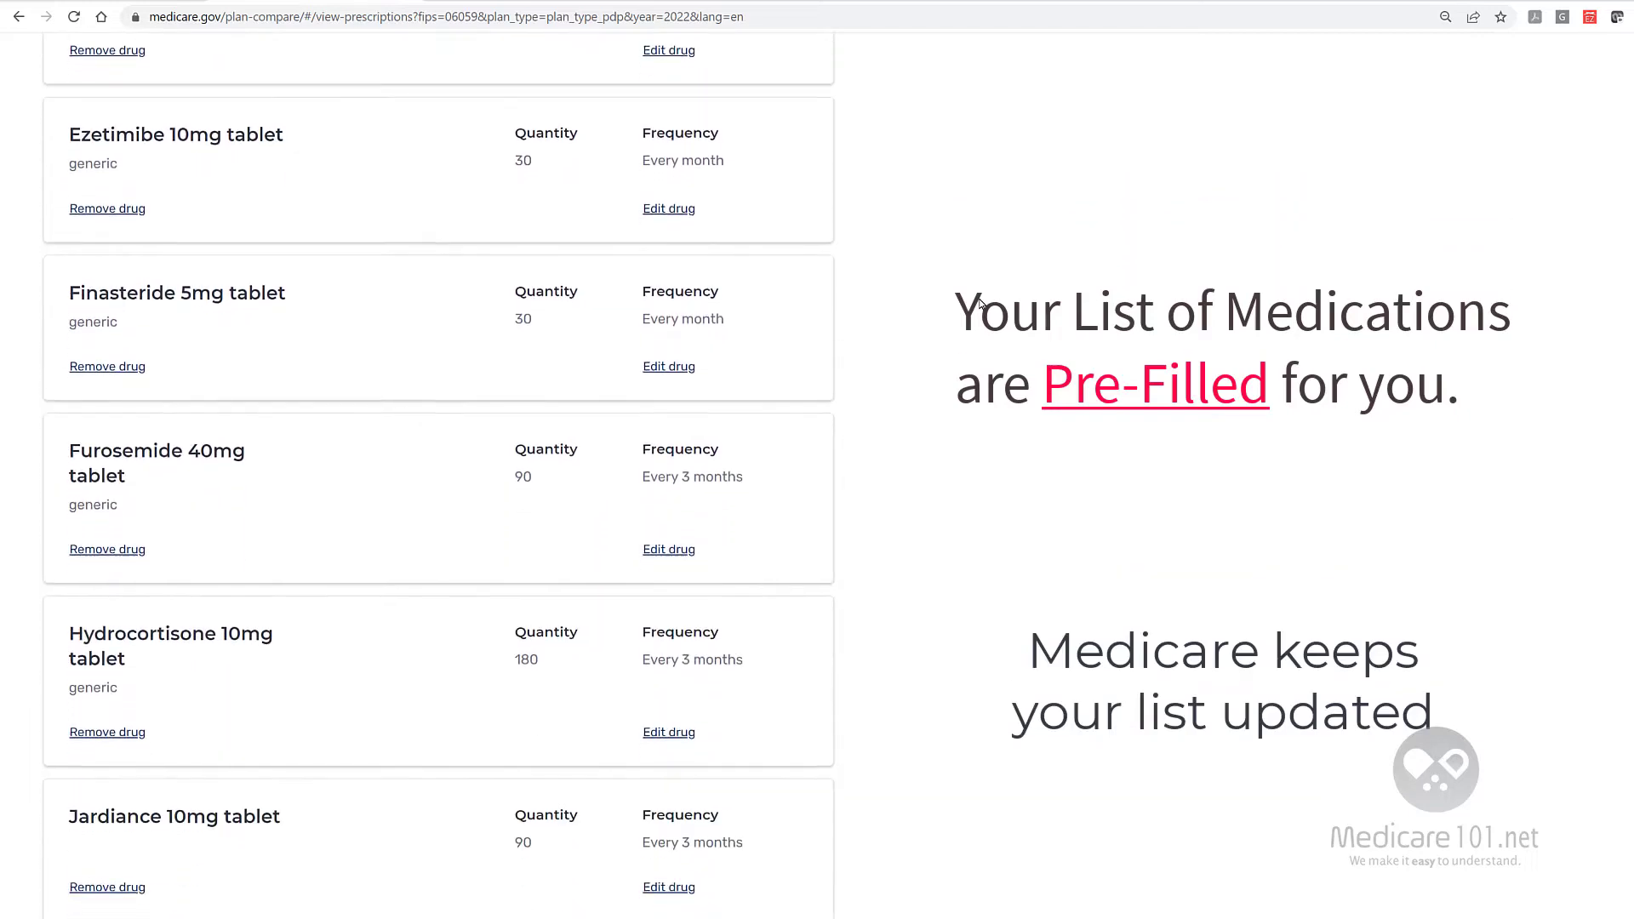
pyautogui.scroll(-4, 978, 304)
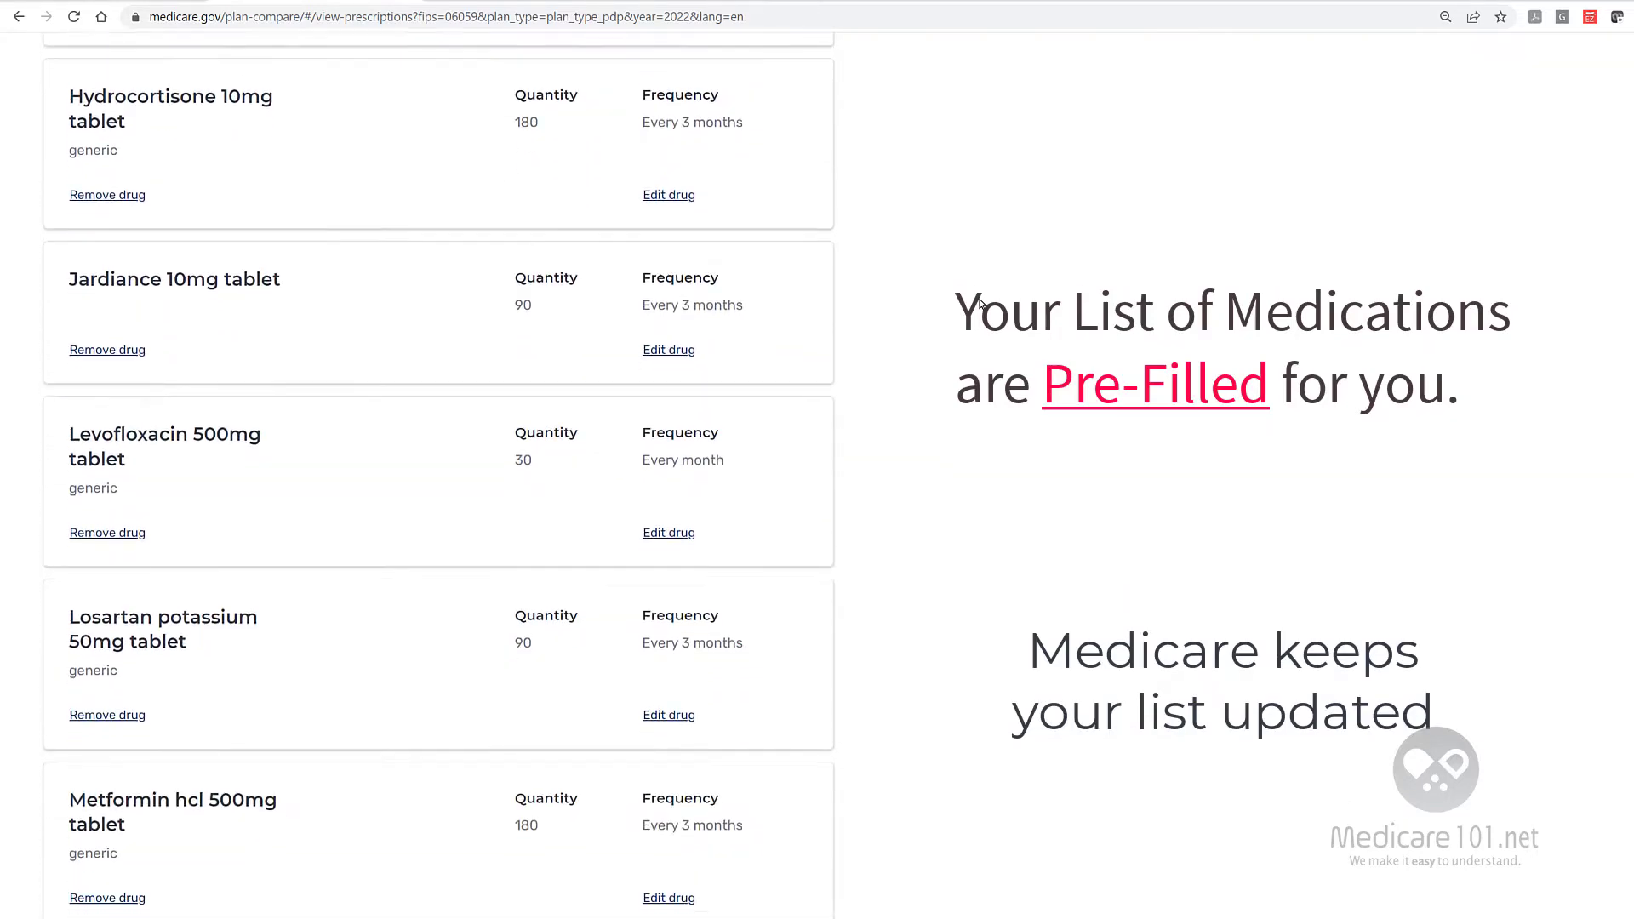
pyautogui.scroll(-4, 979, 304)
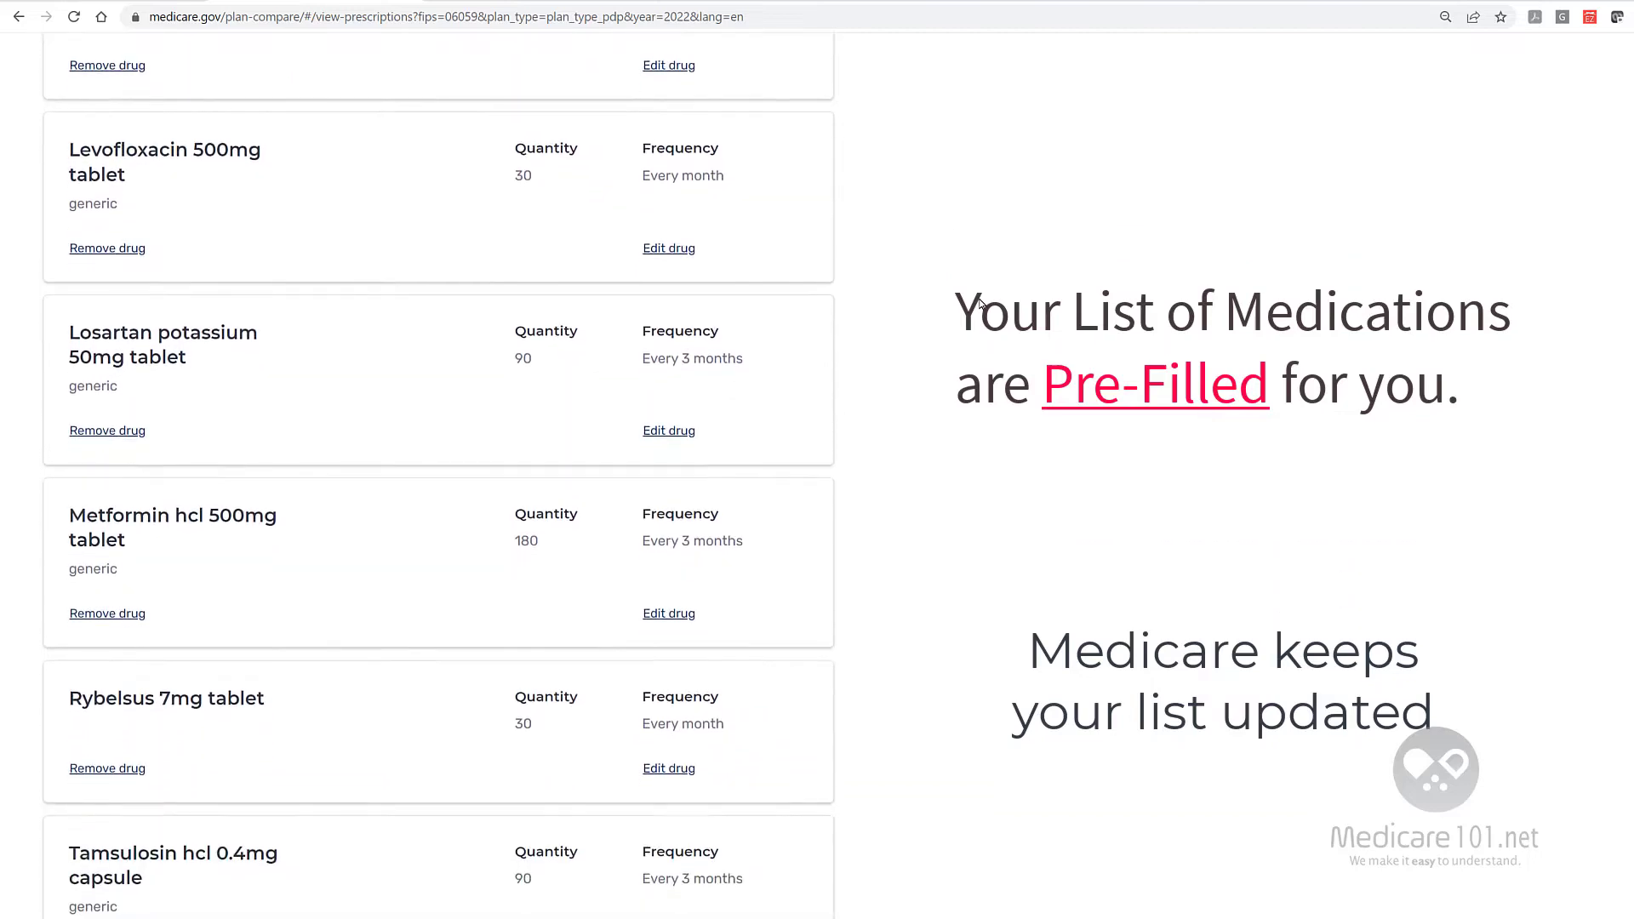
pyautogui.scroll(-2, 978, 304)
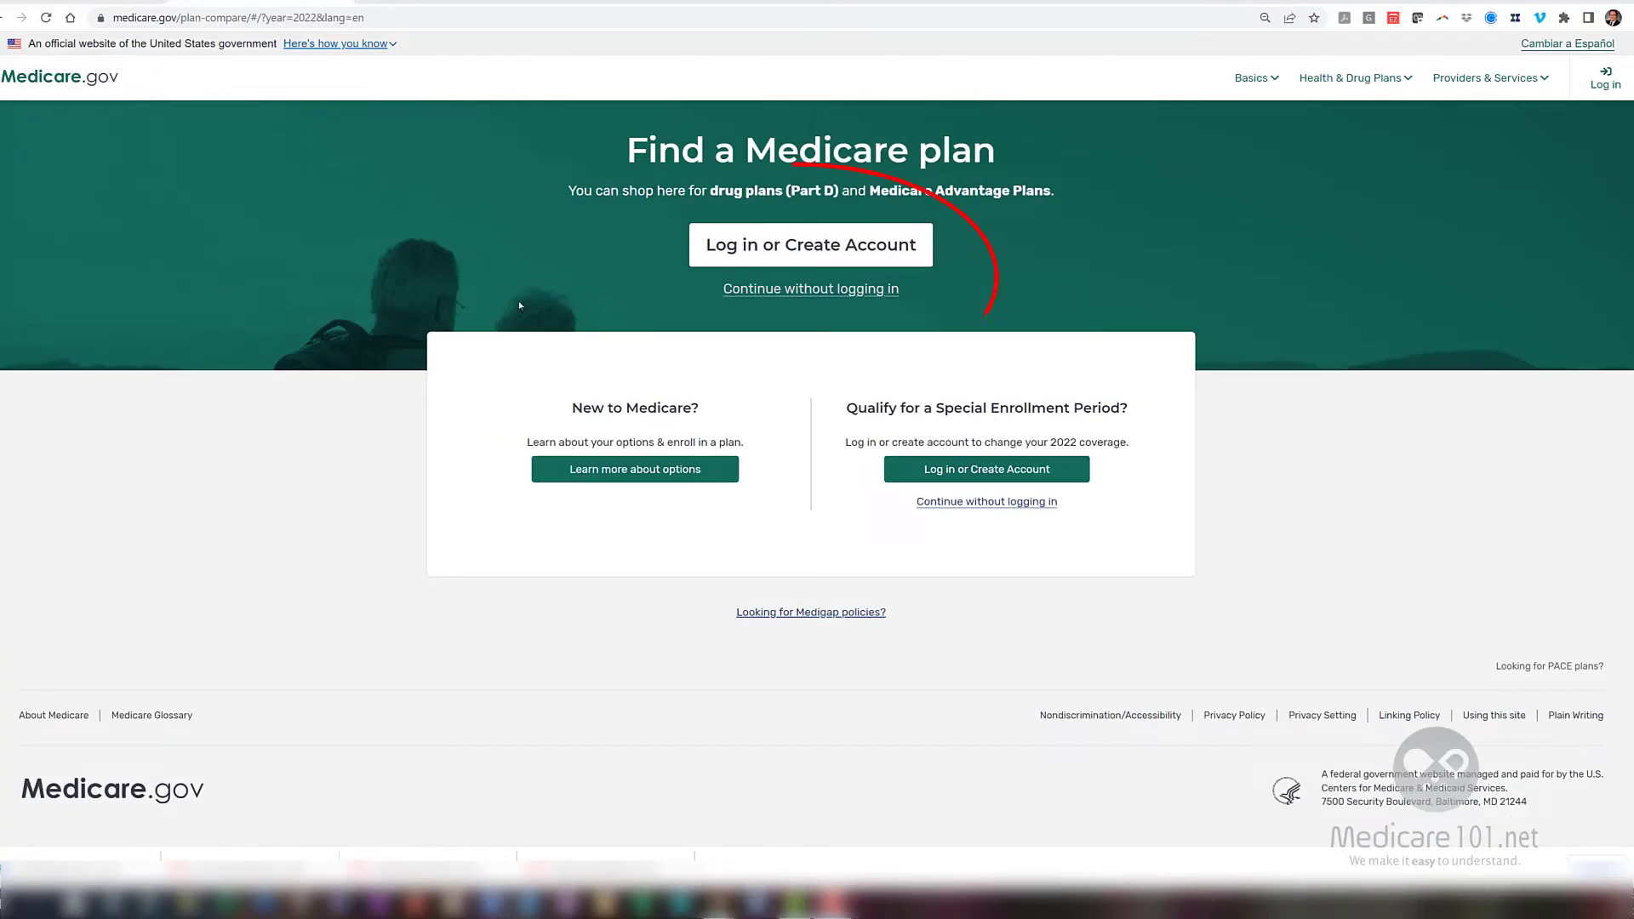
# - Log in to the Medicare account from the plan finder with the prefilled username and password
pyautogui.click(770, 249)
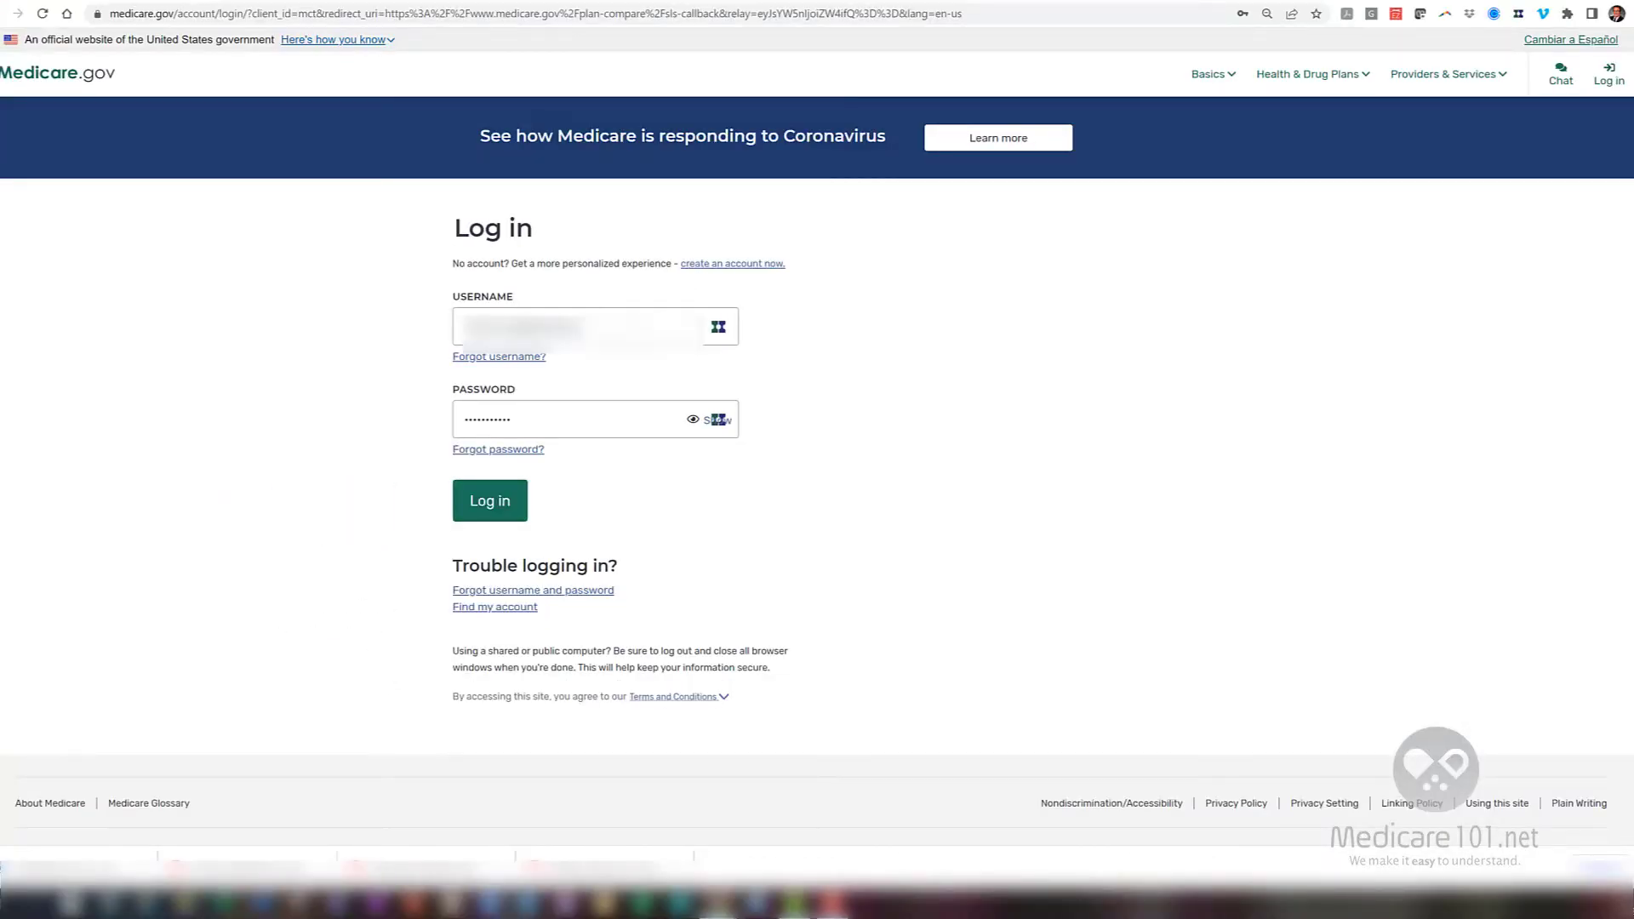
pyautogui.click(489, 501)
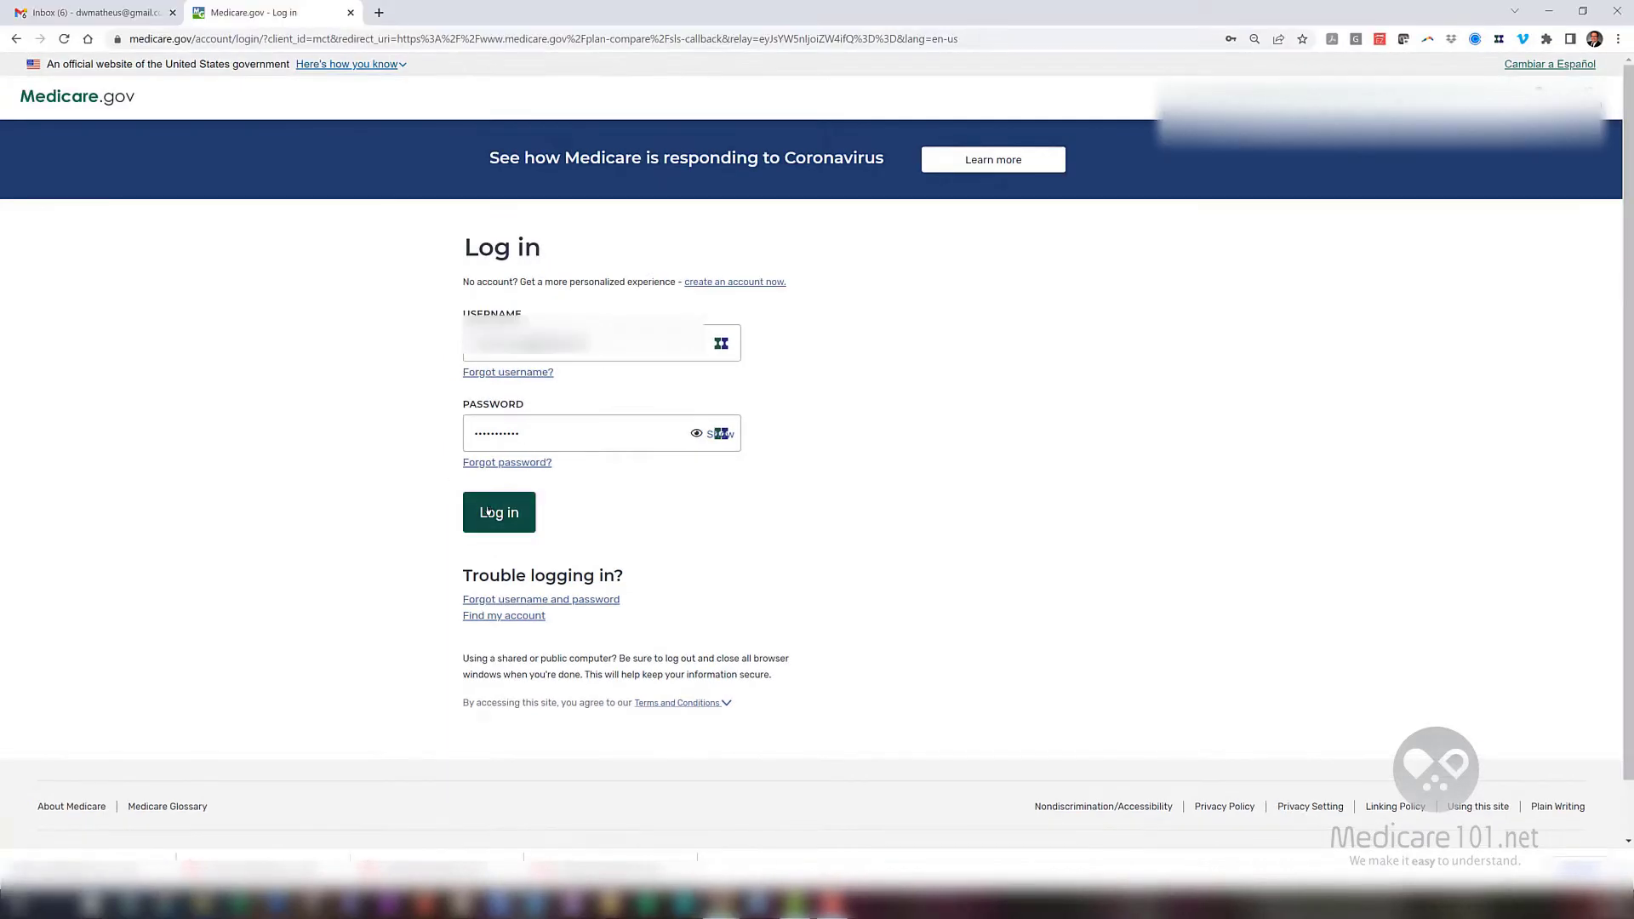
pyautogui.click(486, 511)
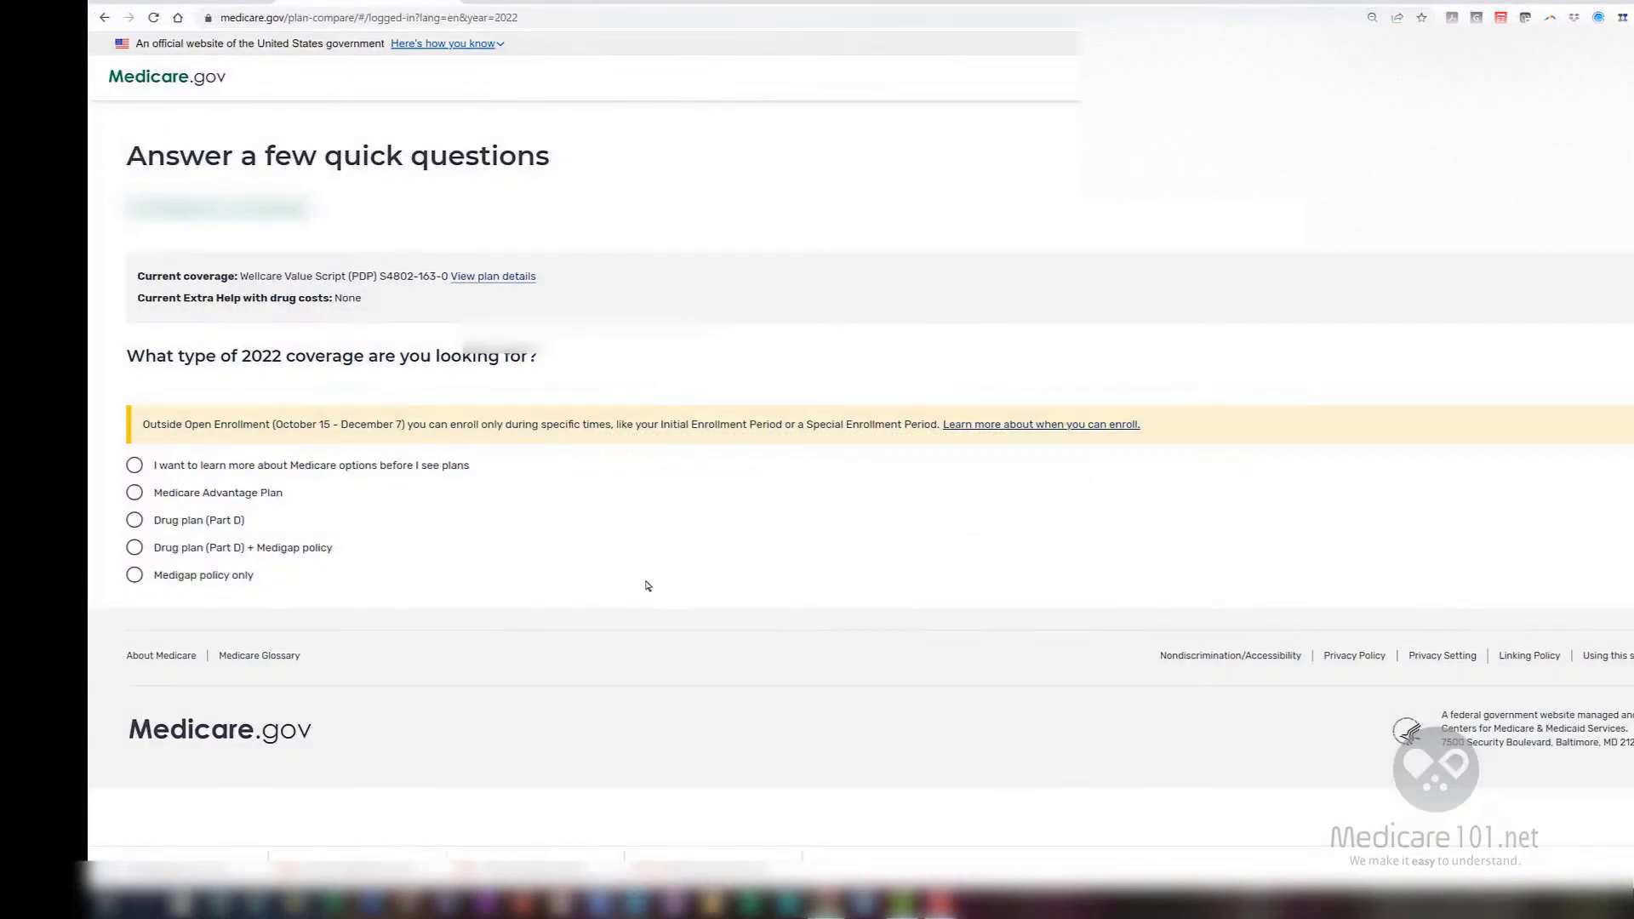
# - Choose Drug plan (Part D) as the 2022 coverage type and confirm the prefilled ZIP code
pyautogui.click(134, 520)
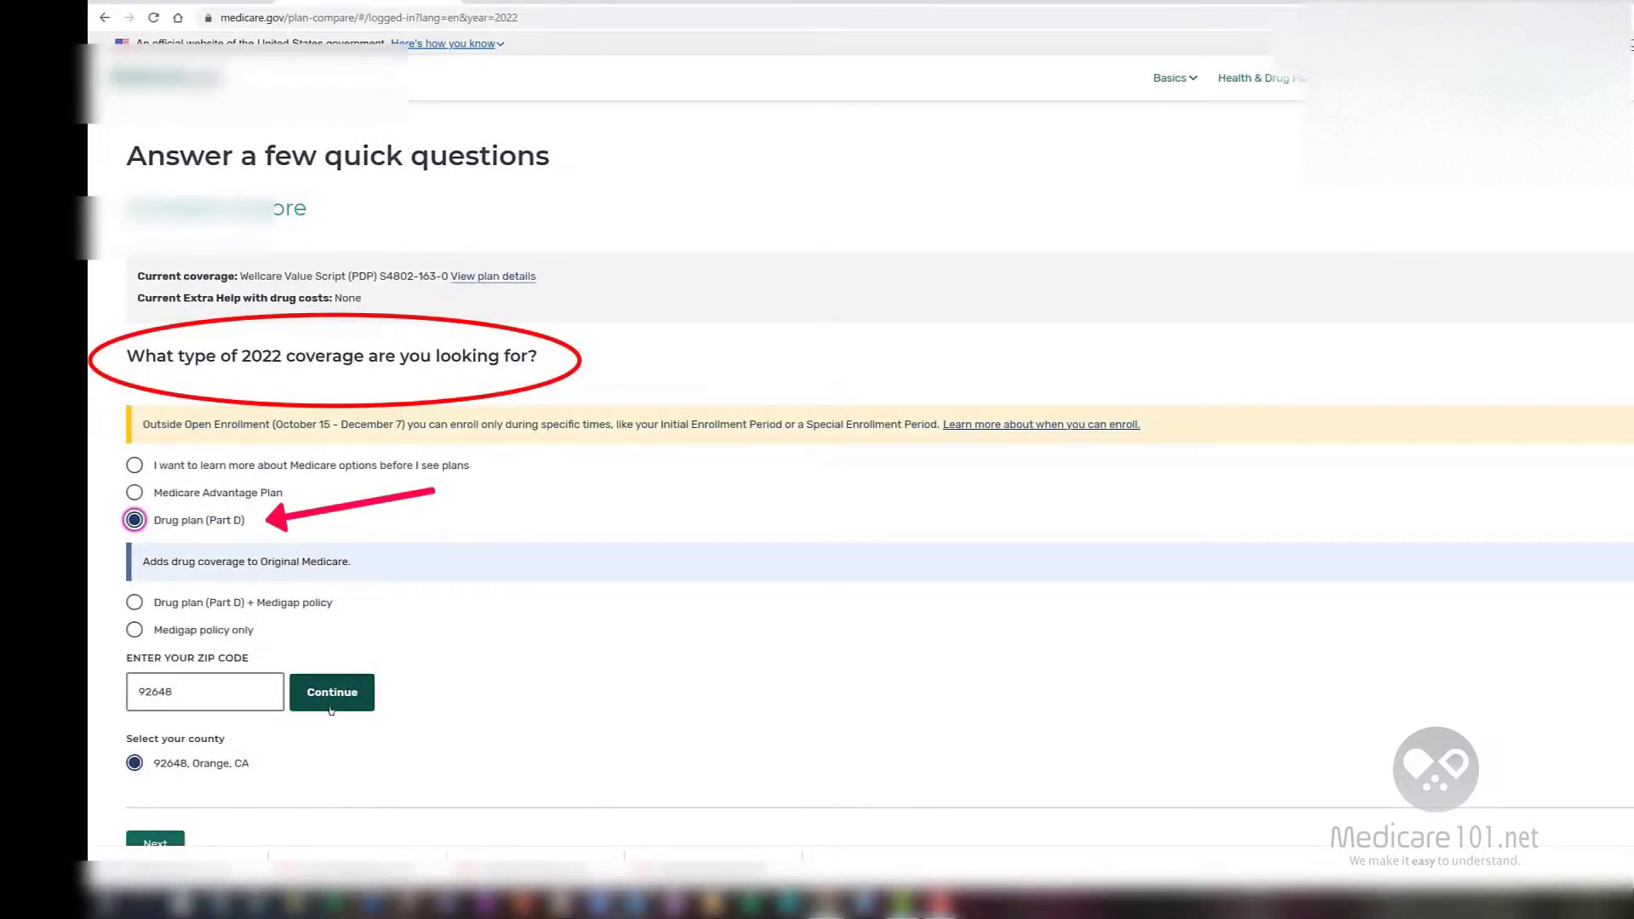
pyautogui.click(331, 709)
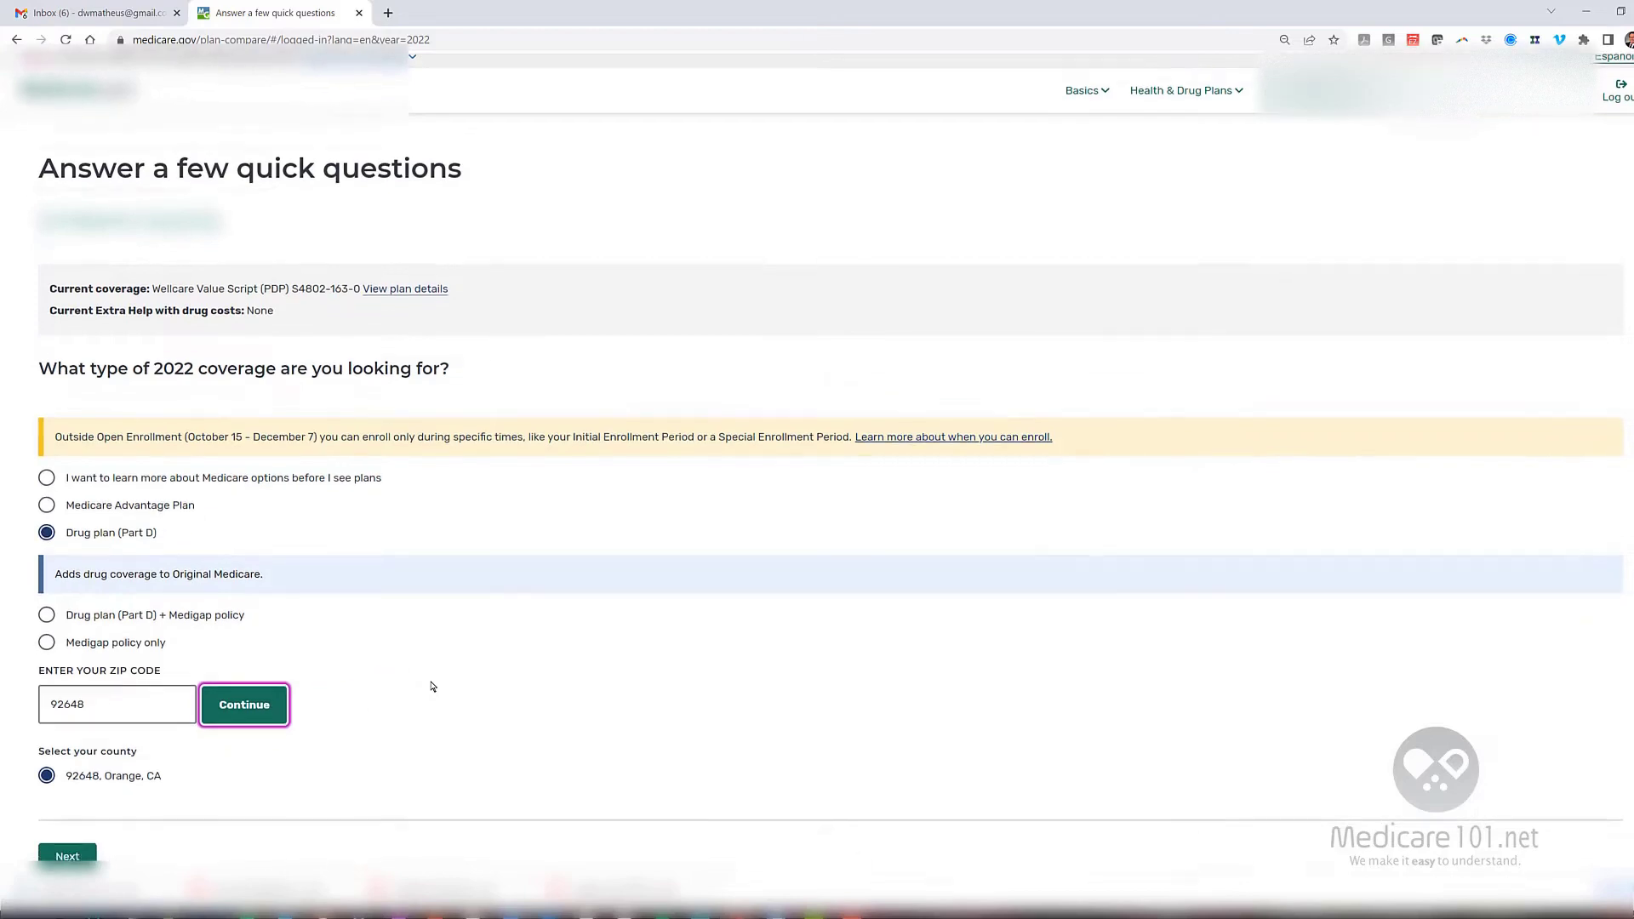
pyautogui.scroll(-1, 51, 804)
pyautogui.scroll(-1, 50, 804)
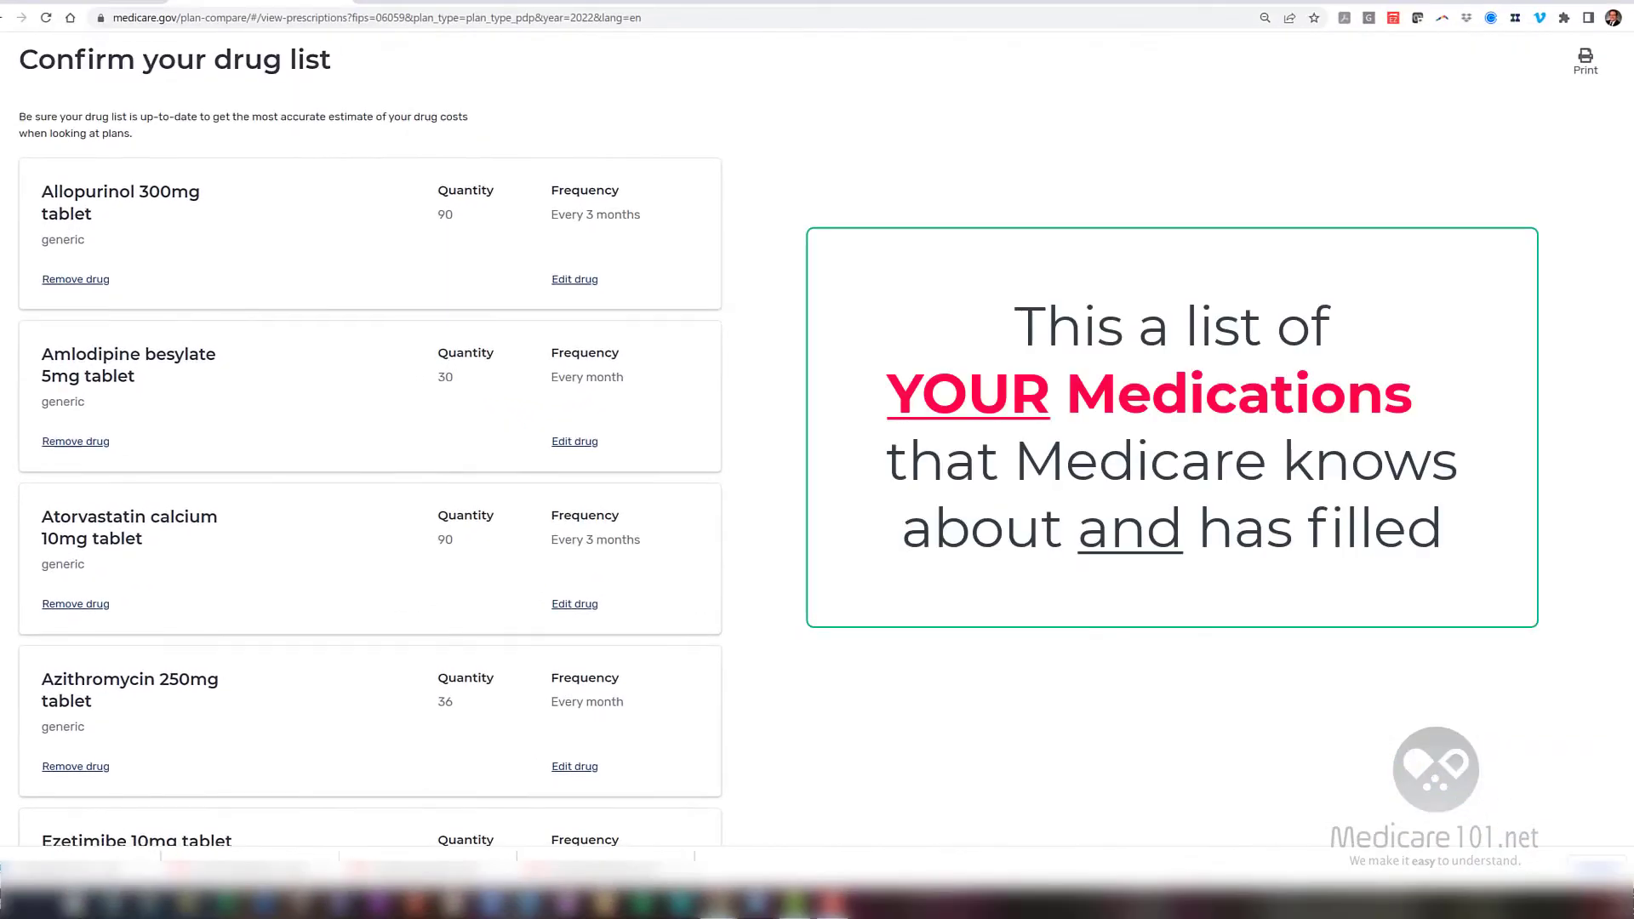
# - Remove the Jardiance 10mg tablet from the prefilled drug list
pyautogui.scroll(-3, 371, 438)
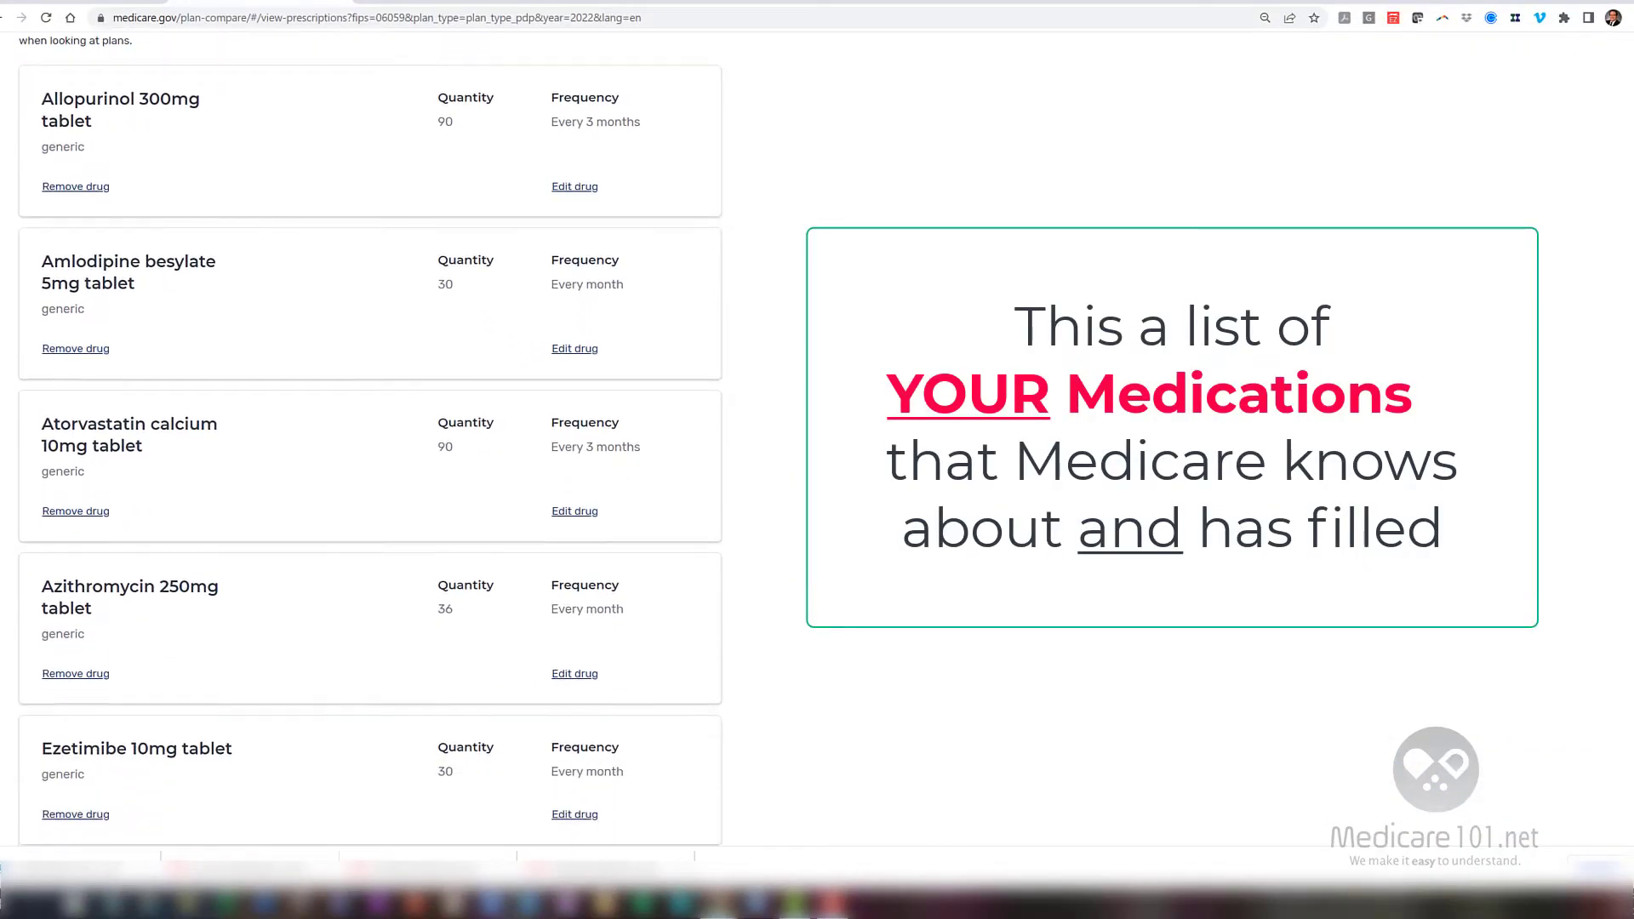
pyautogui.scroll(-3, 370, 438)
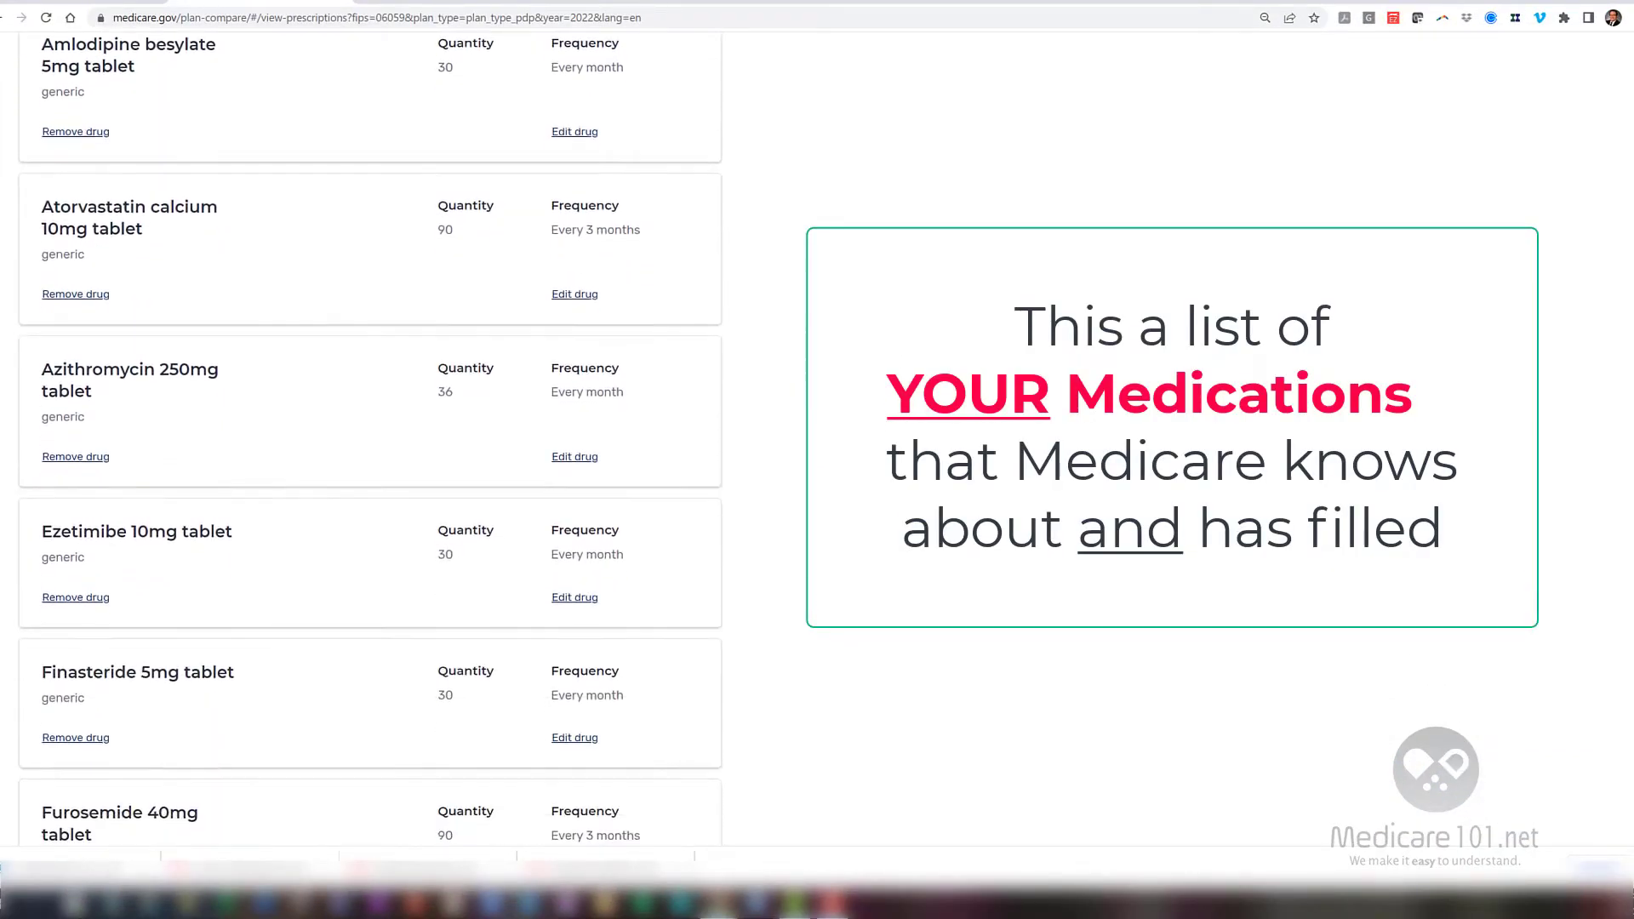
pyautogui.scroll(-4, 802, 327)
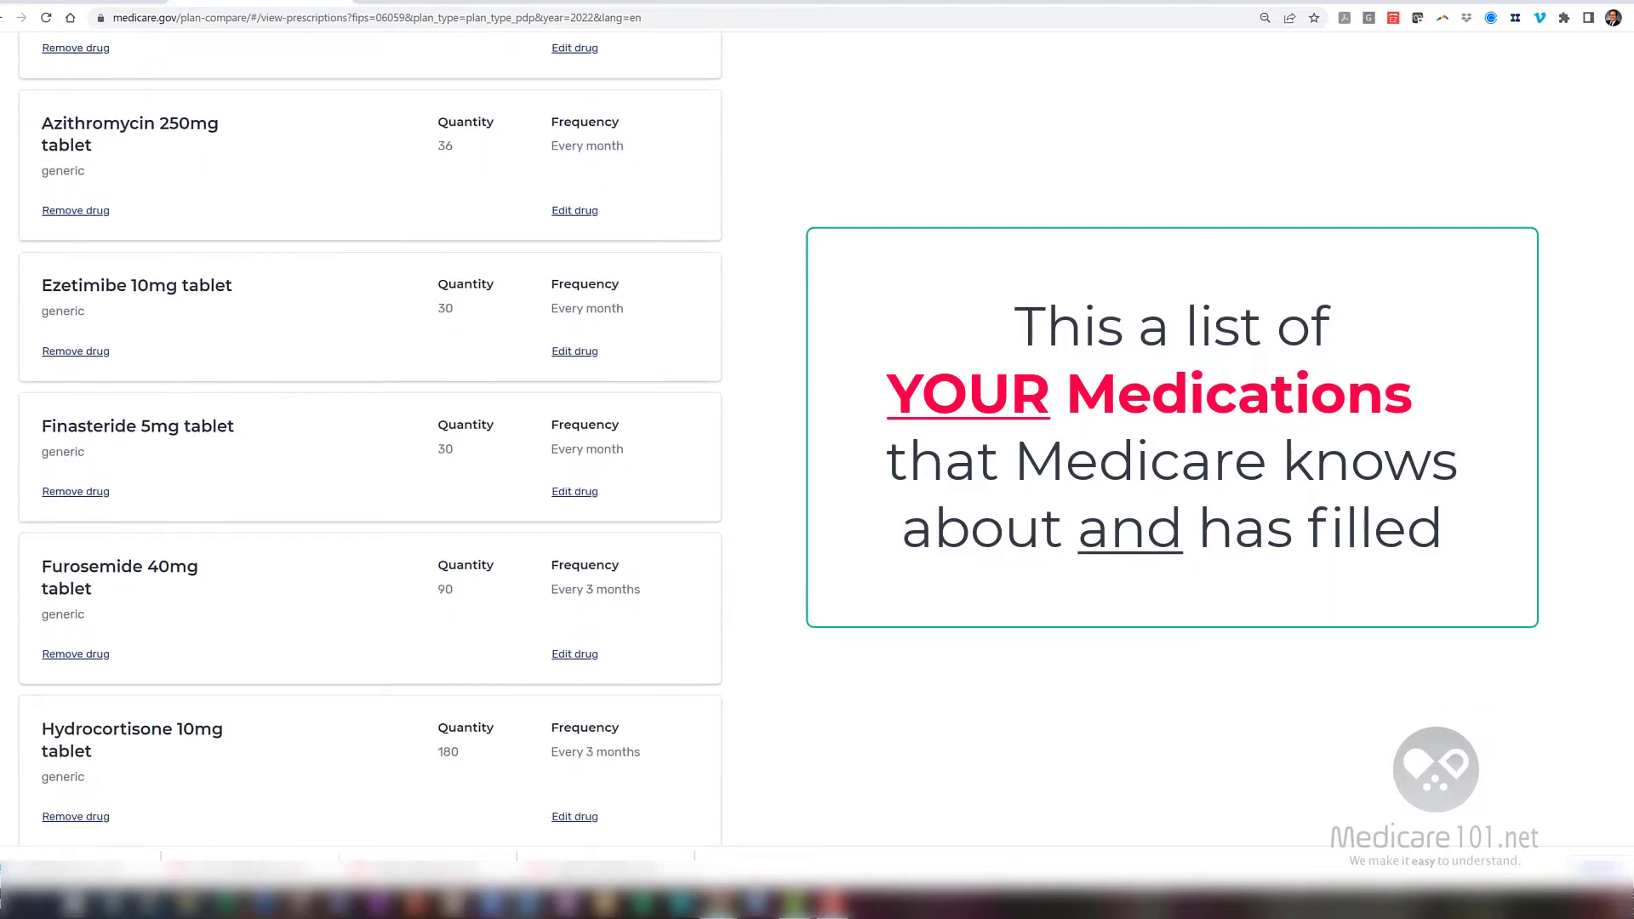
pyautogui.scroll(-4, 803, 328)
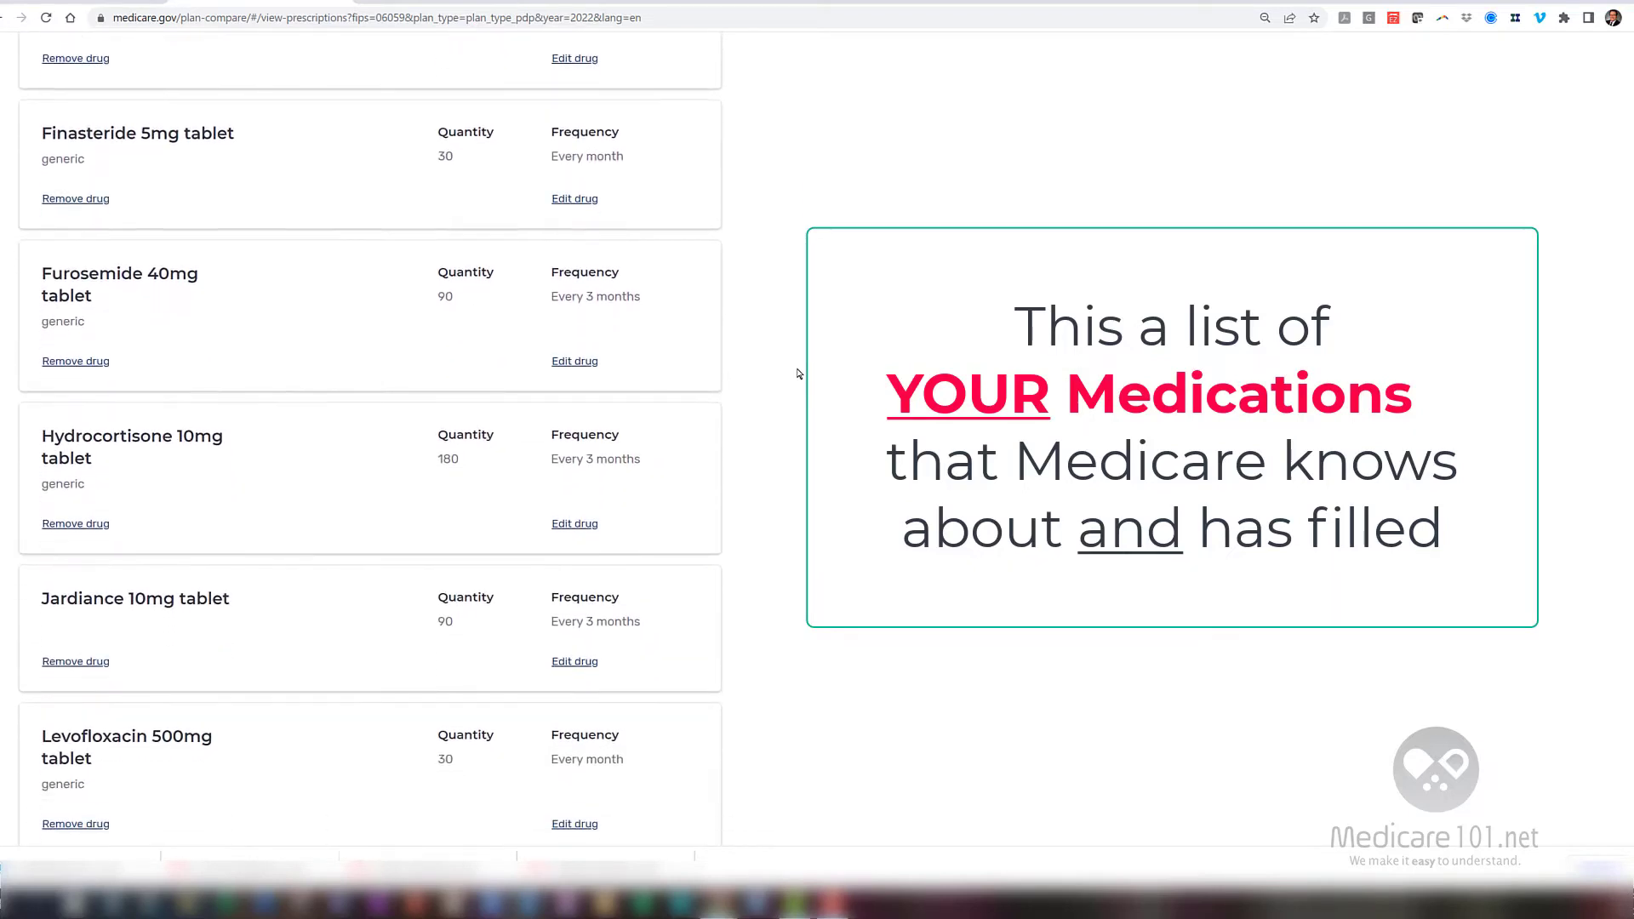
pyautogui.scroll(-1, 798, 374)
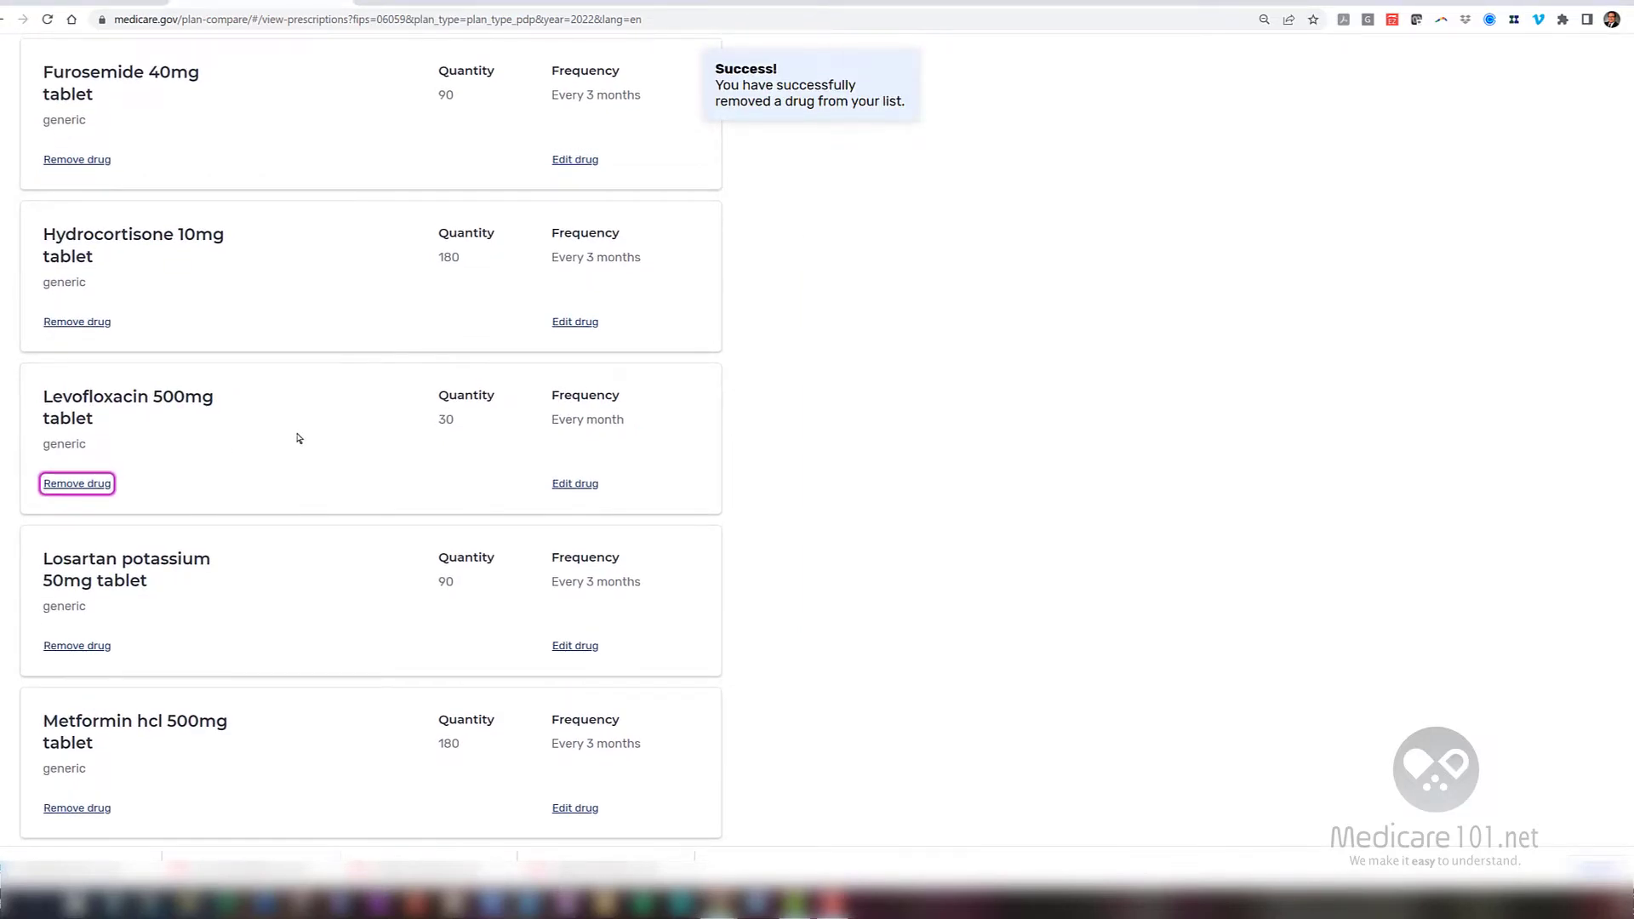
pyautogui.scroll(-2, 296, 437)
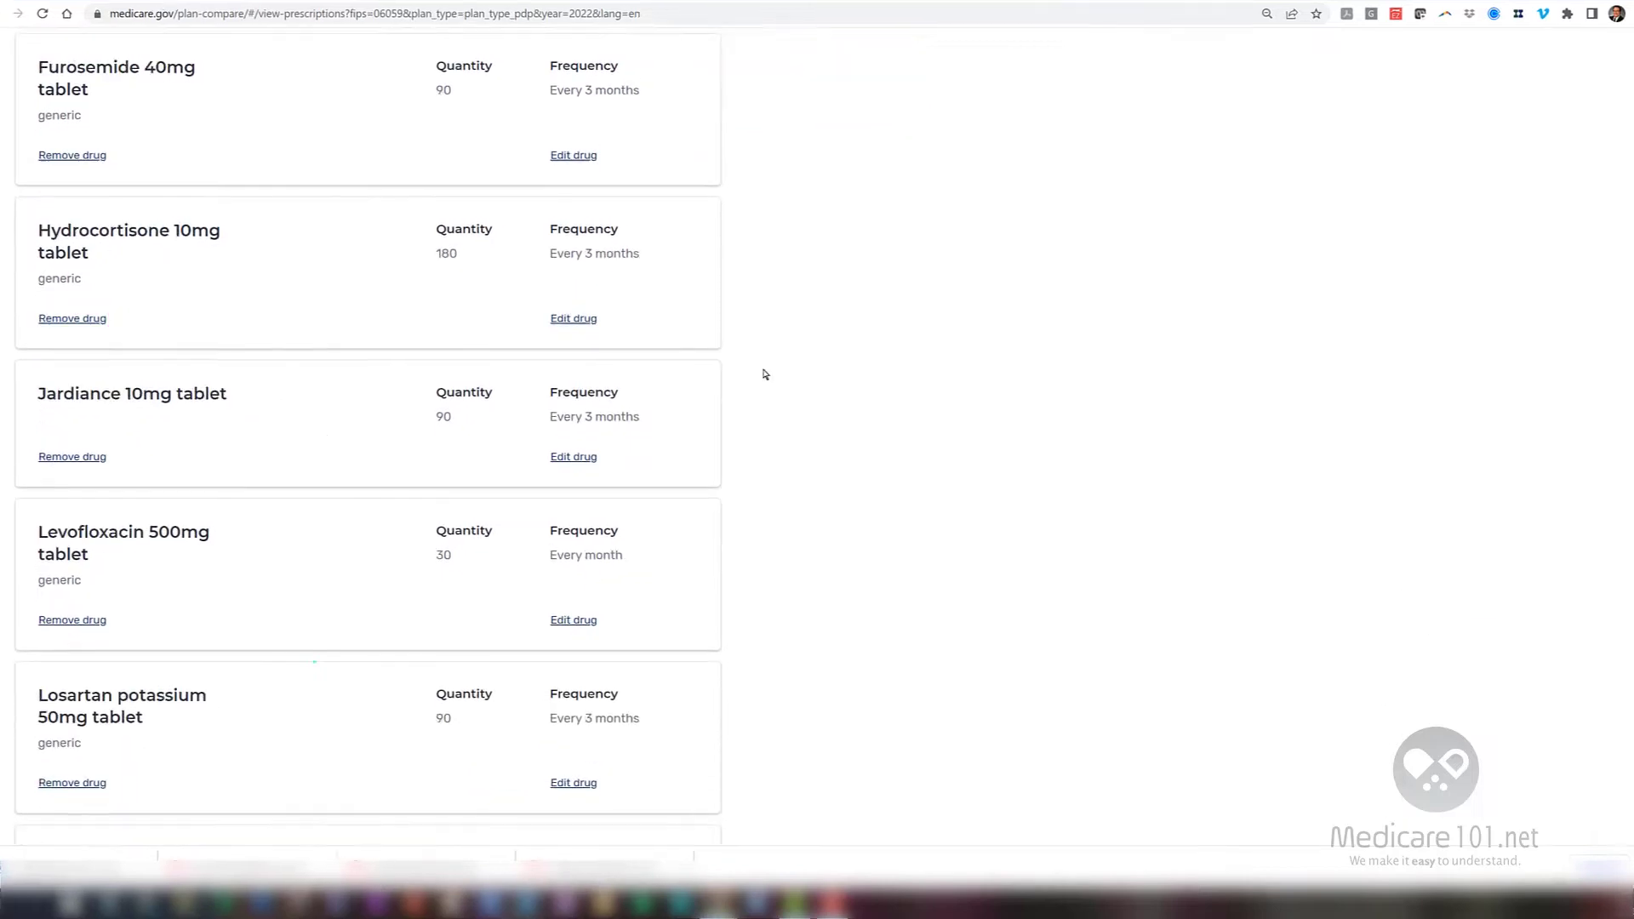
pyautogui.click(92, 457)
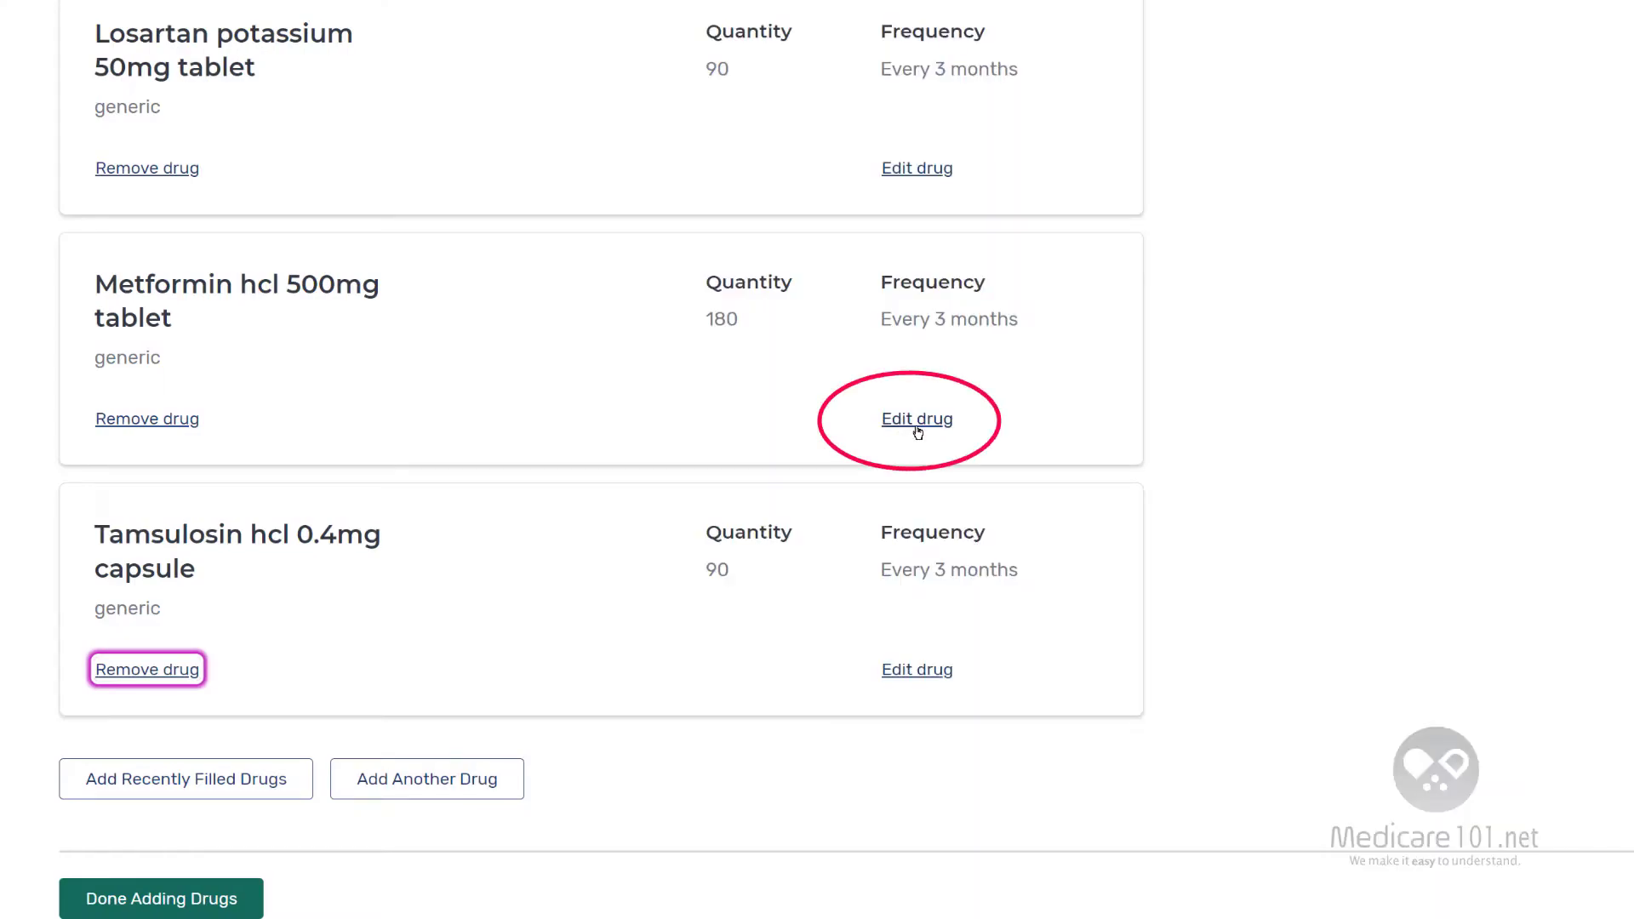
# - Update Metformin hcl to the 1000mg tablet with a quantity of 90 every 3 months, and finish the drug list
pyautogui.click(918, 420)
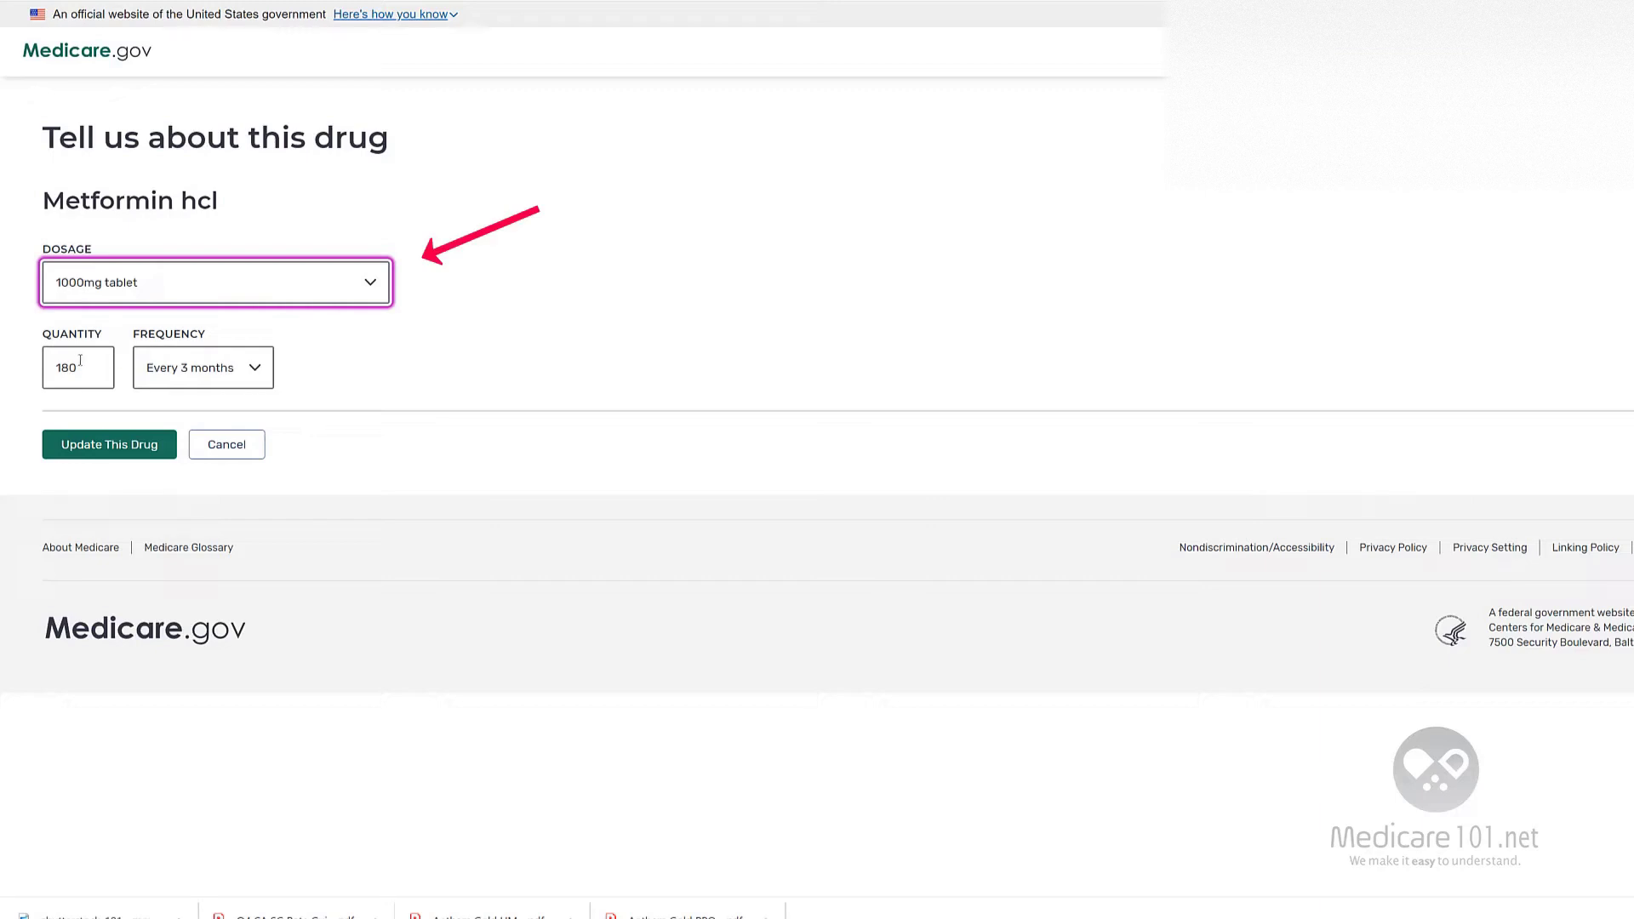
pyautogui.moveTo(79, 361); pyautogui.dragTo(49, 360)
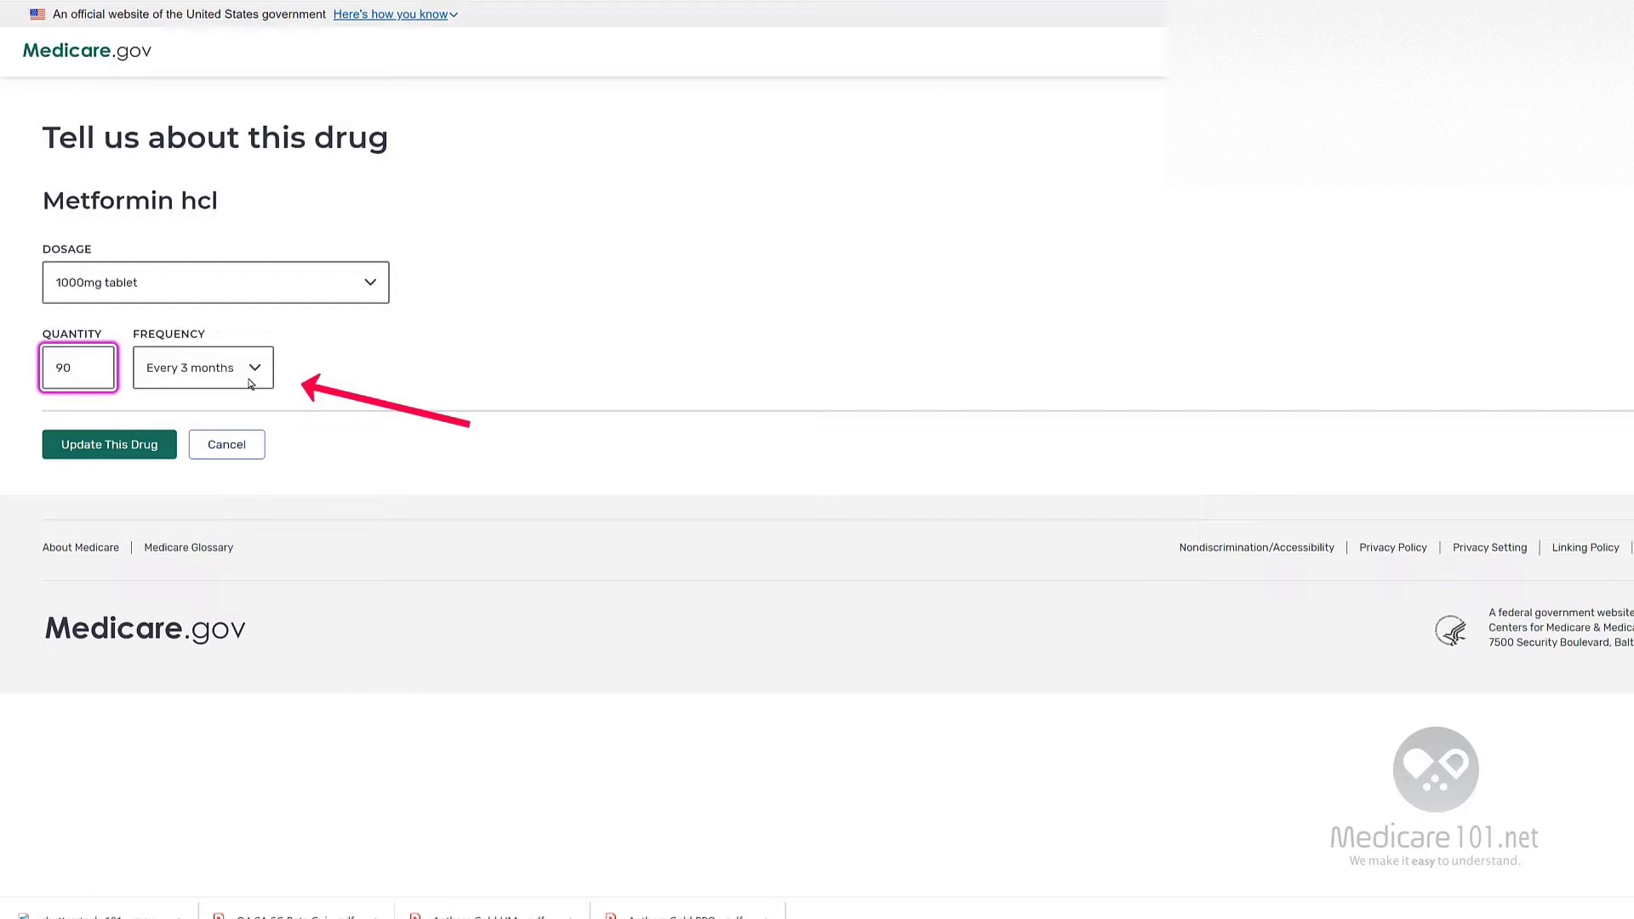
pyautogui.click(119, 444)
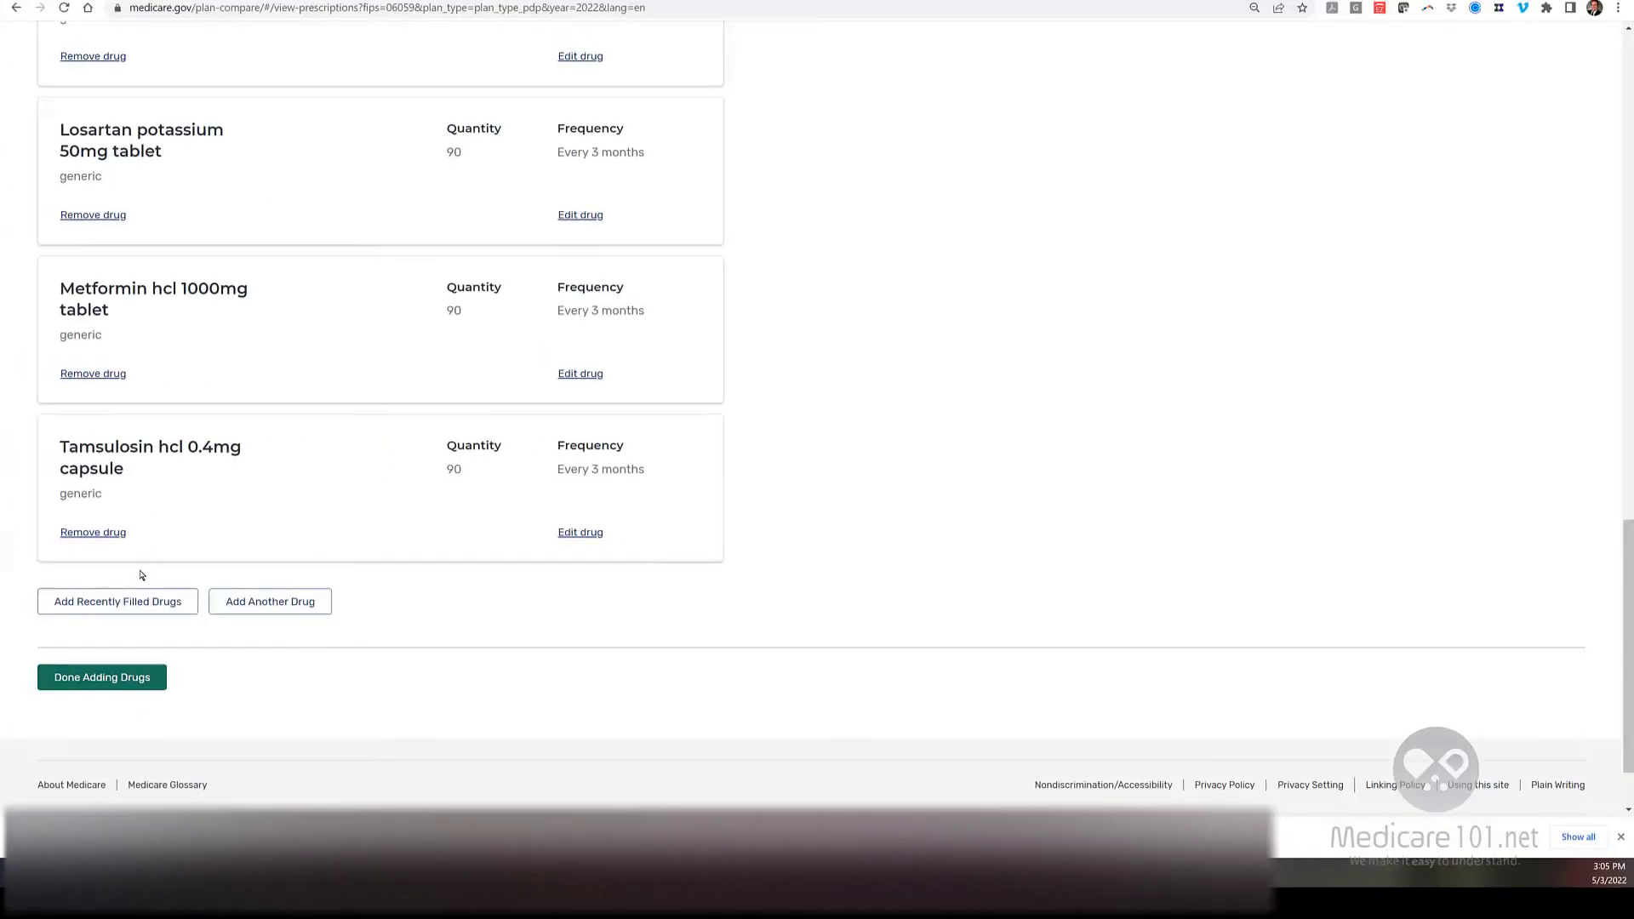
pyautogui.click(115, 682)
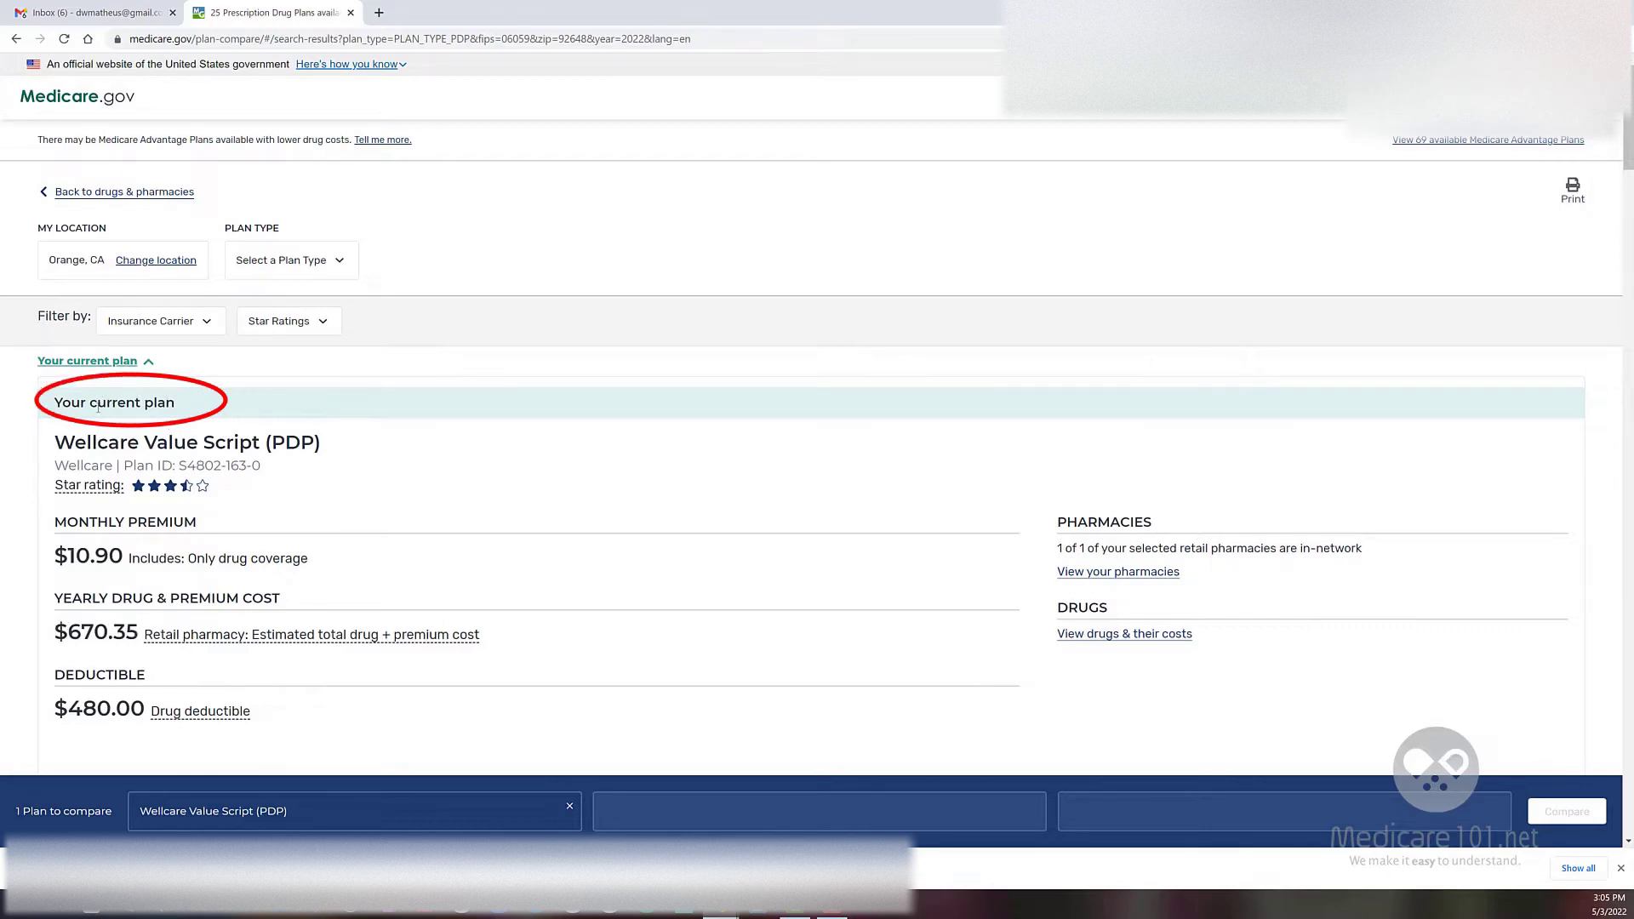
# - Add the Humana Basic Rx Plan (PDP) to the comparison alongside the current Wellcare Value Script plan
pyautogui.scroll(-2, 270, 465)
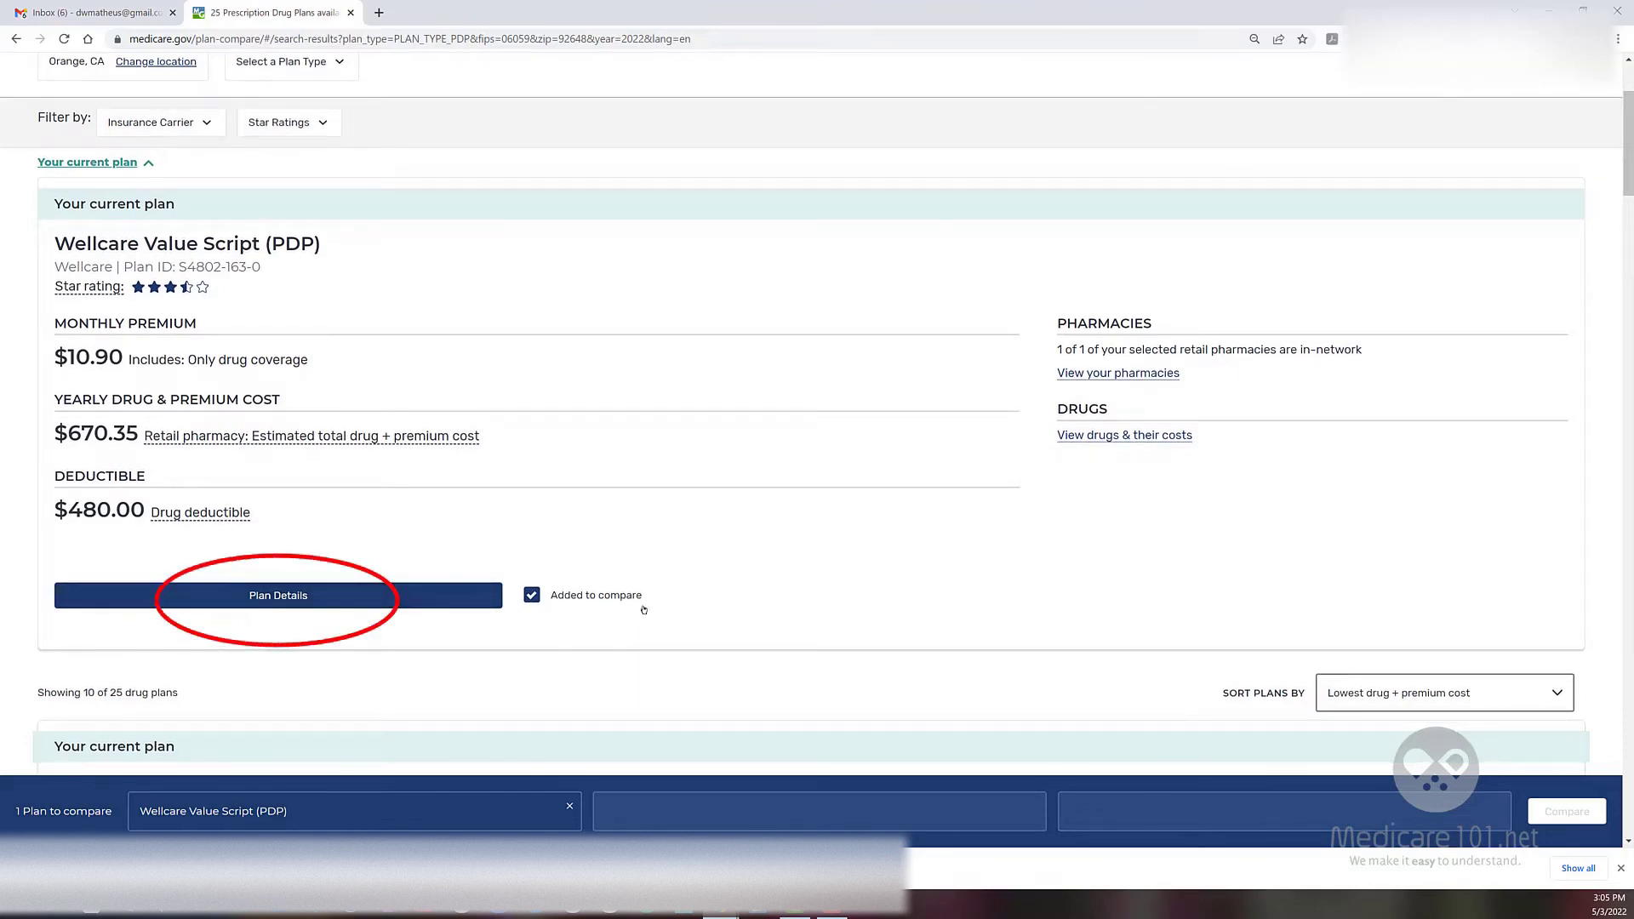
pyautogui.scroll(-2, 643, 610)
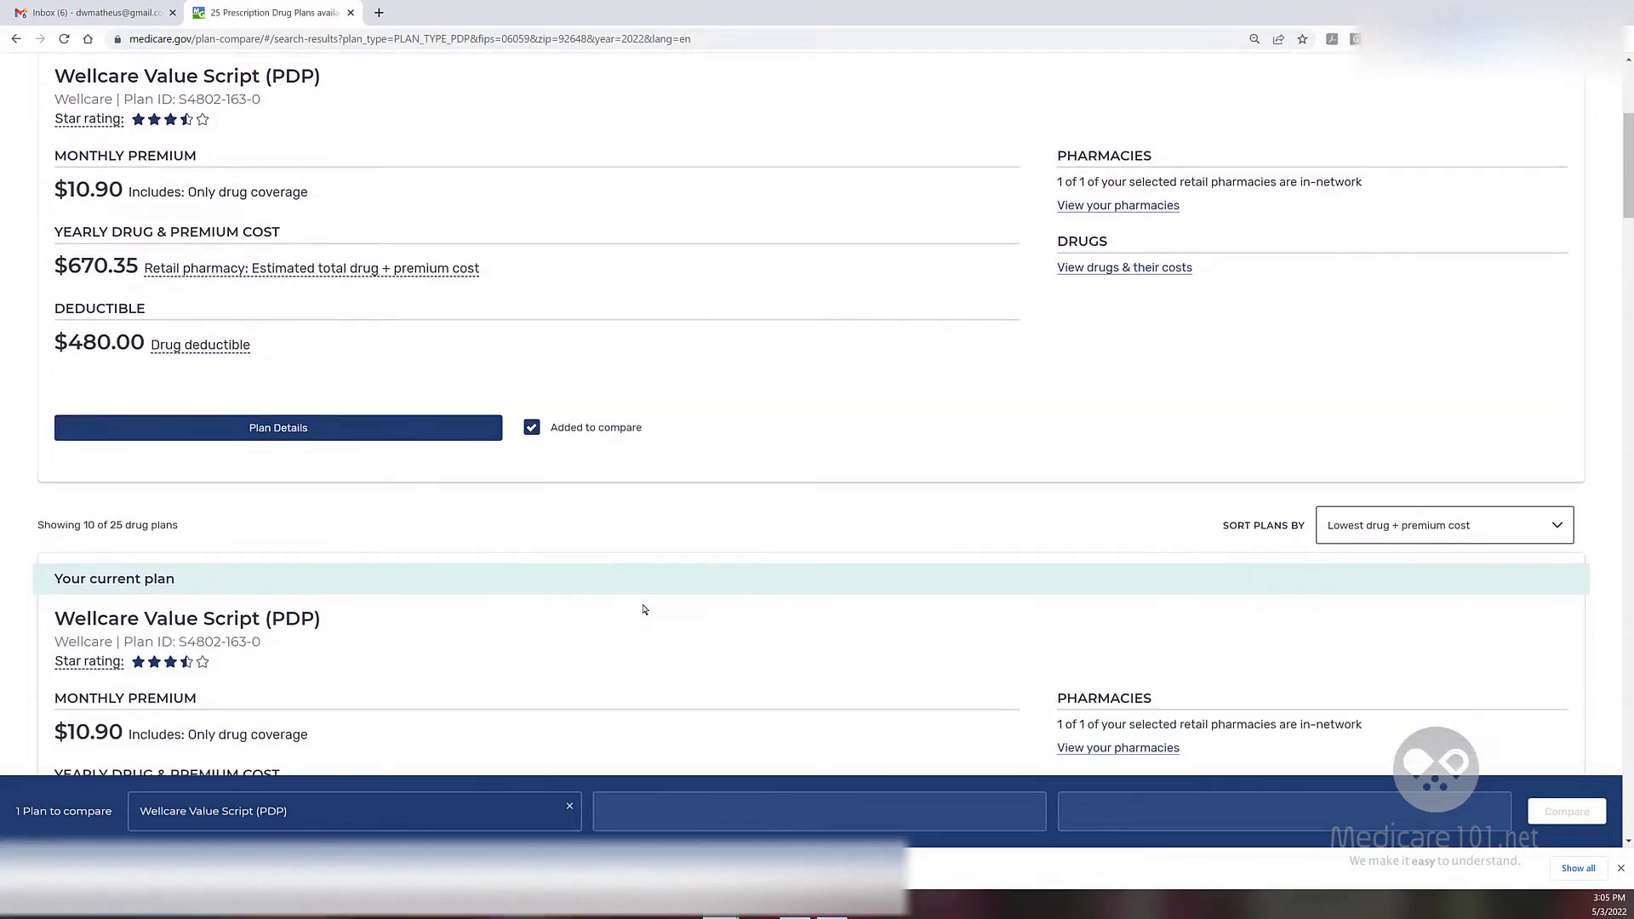
pyautogui.scroll(-4, 643, 610)
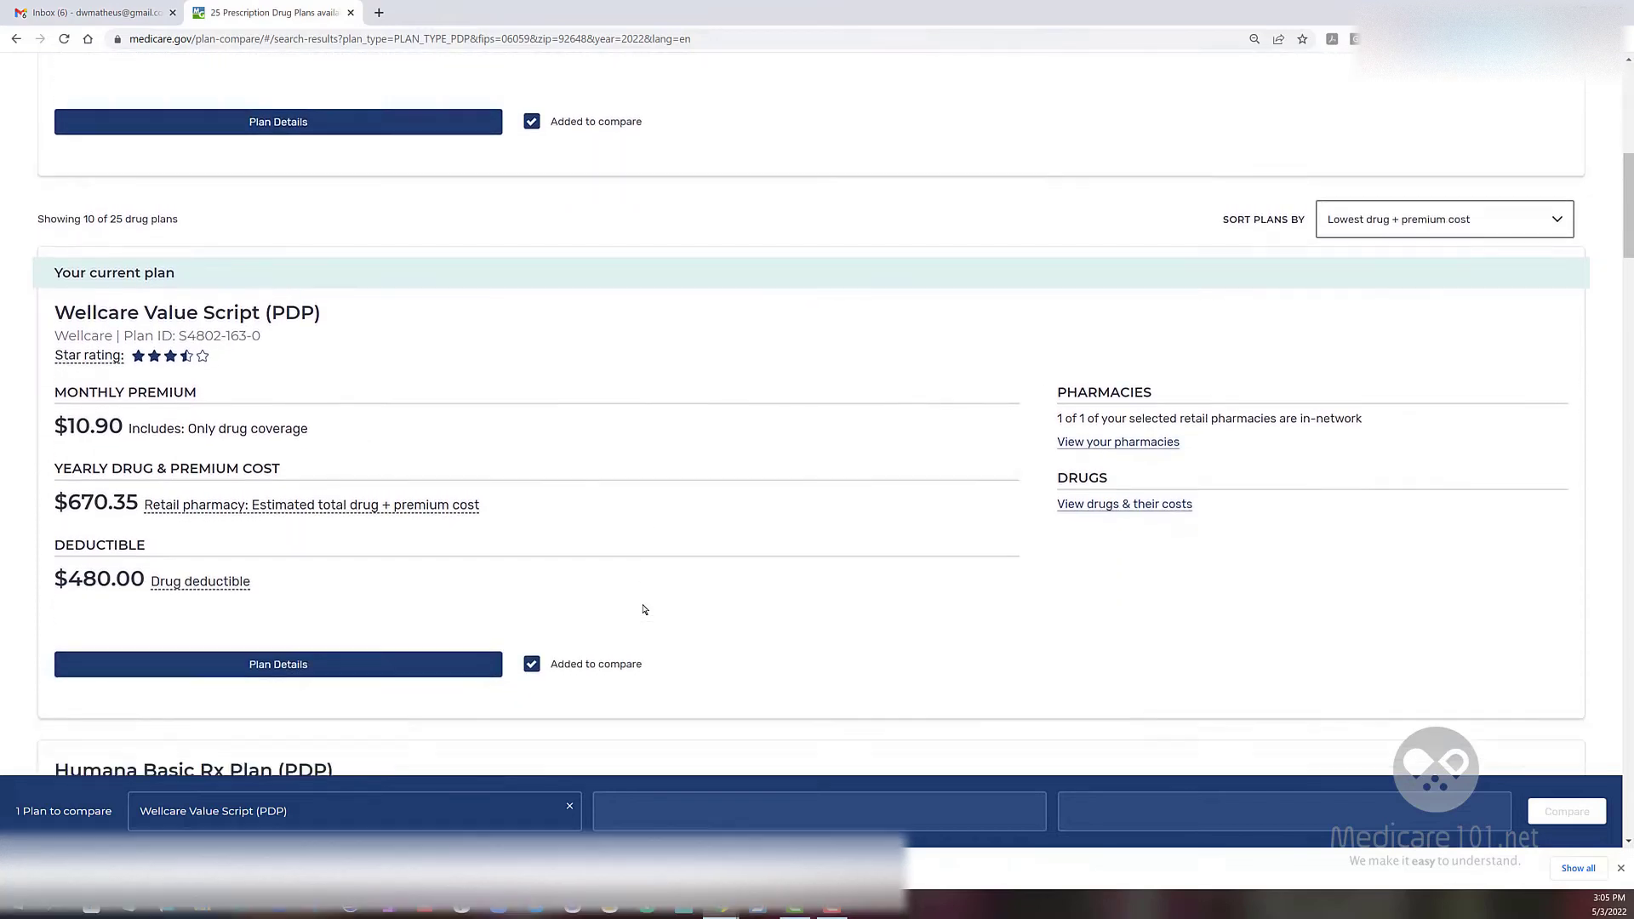
pyautogui.scroll(-3, 643, 610)
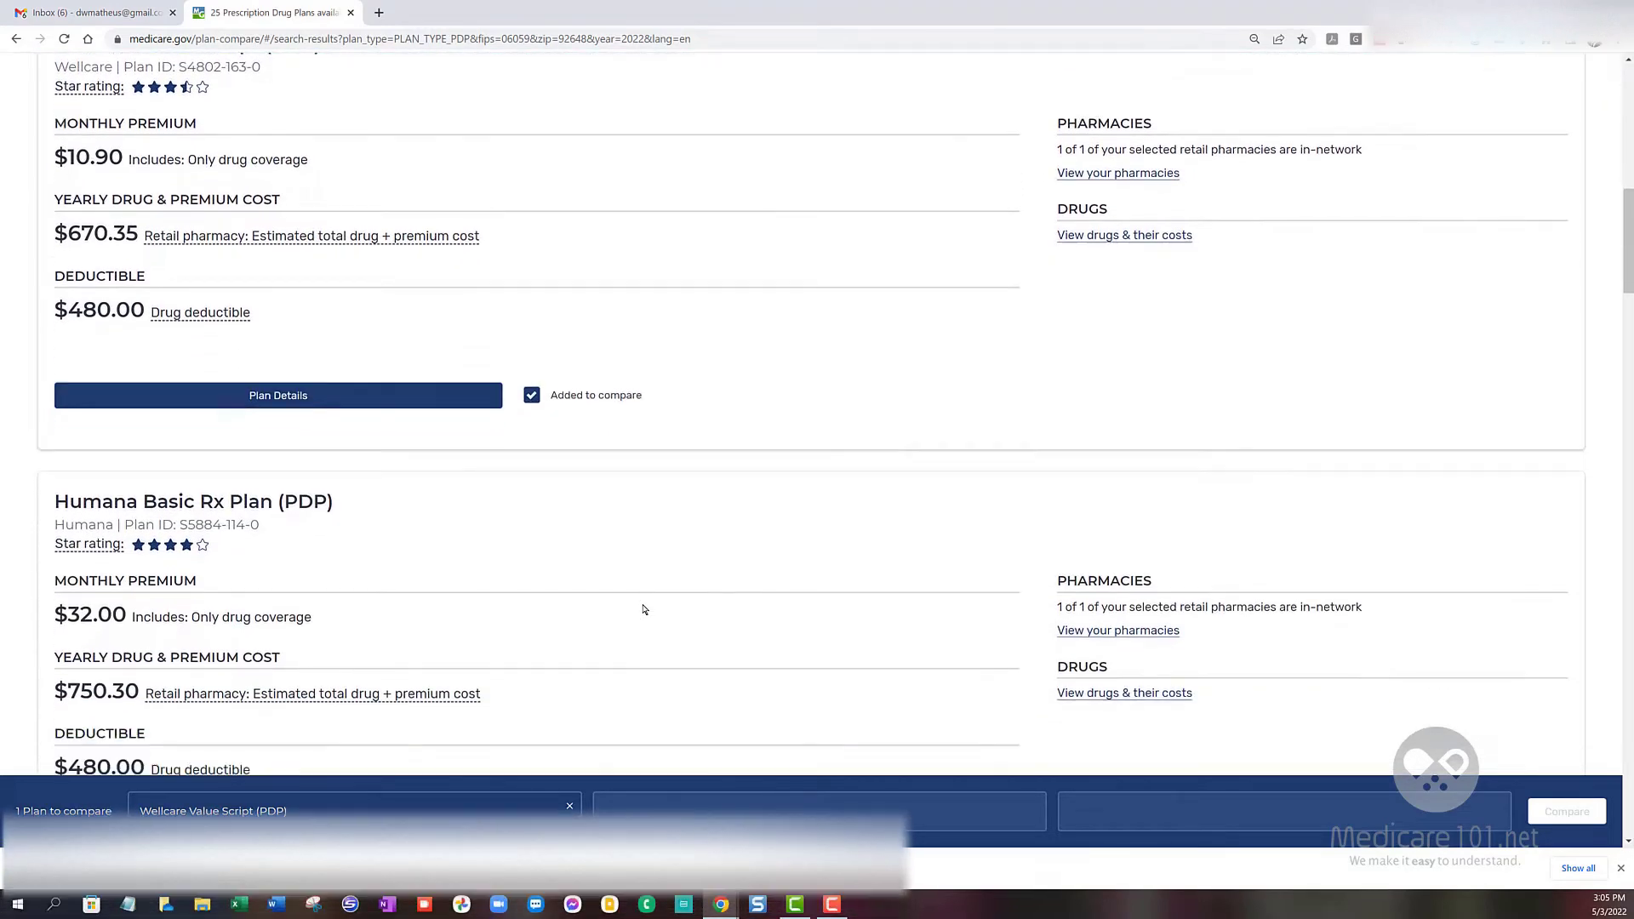
pyautogui.scroll(-1, 643, 609)
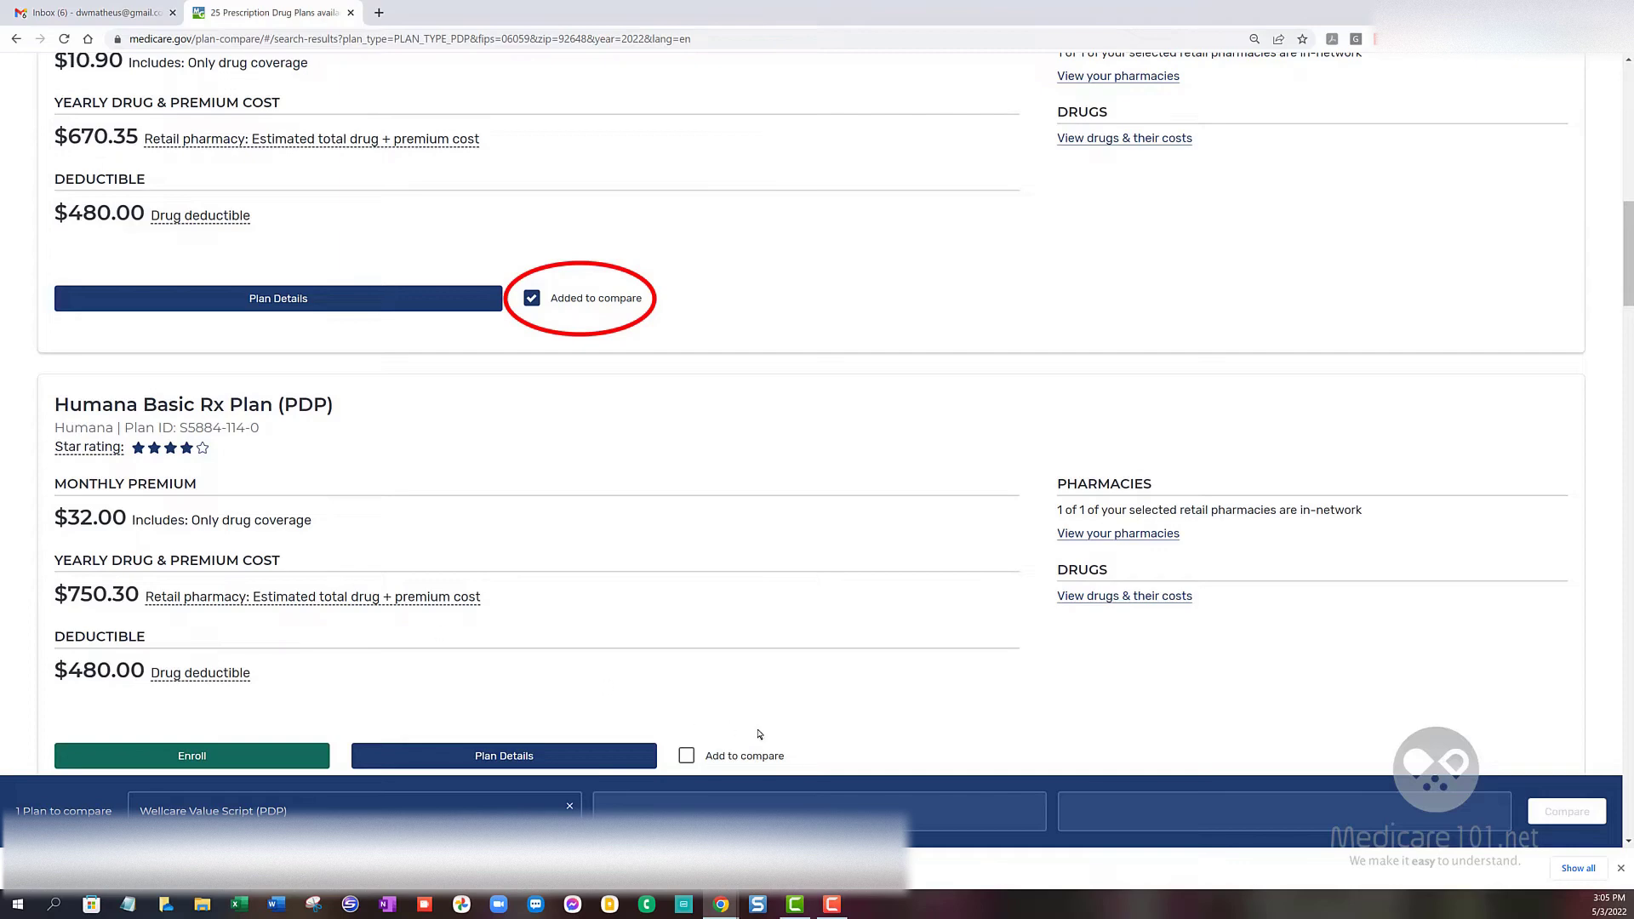
pyautogui.click(717, 749)
# - Add SilverScript Choice (PDP) as the third plan and open the comparison of the selected plans
pyautogui.scroll(-10, 719, 661)
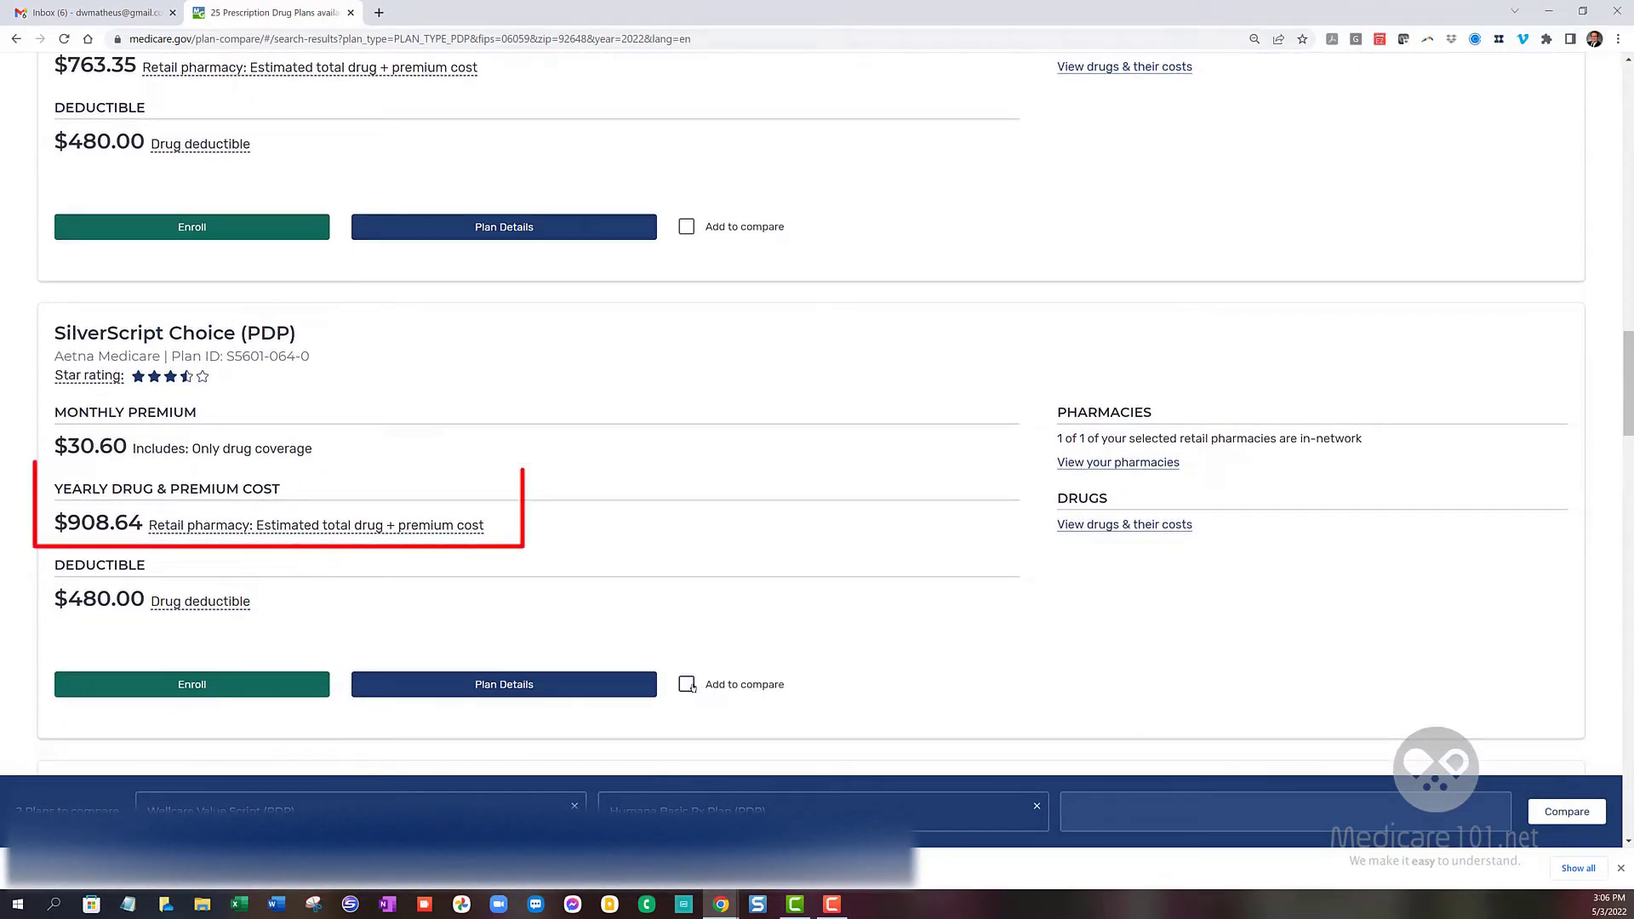
pyautogui.click(687, 685)
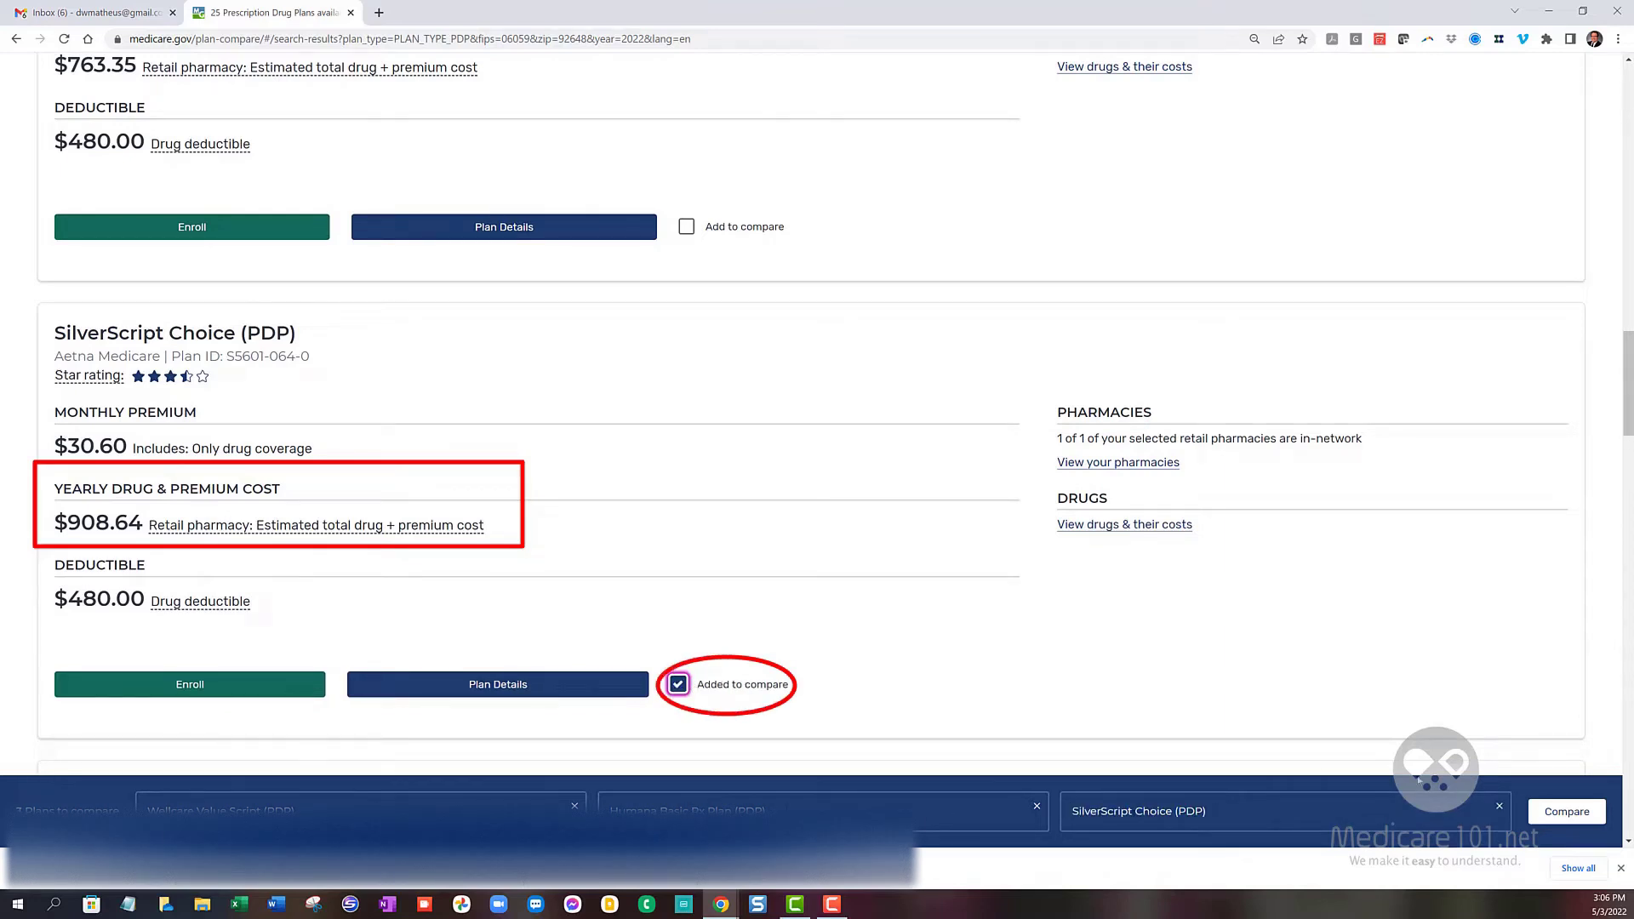
pyautogui.click(688, 685)
pyautogui.click(688, 685)
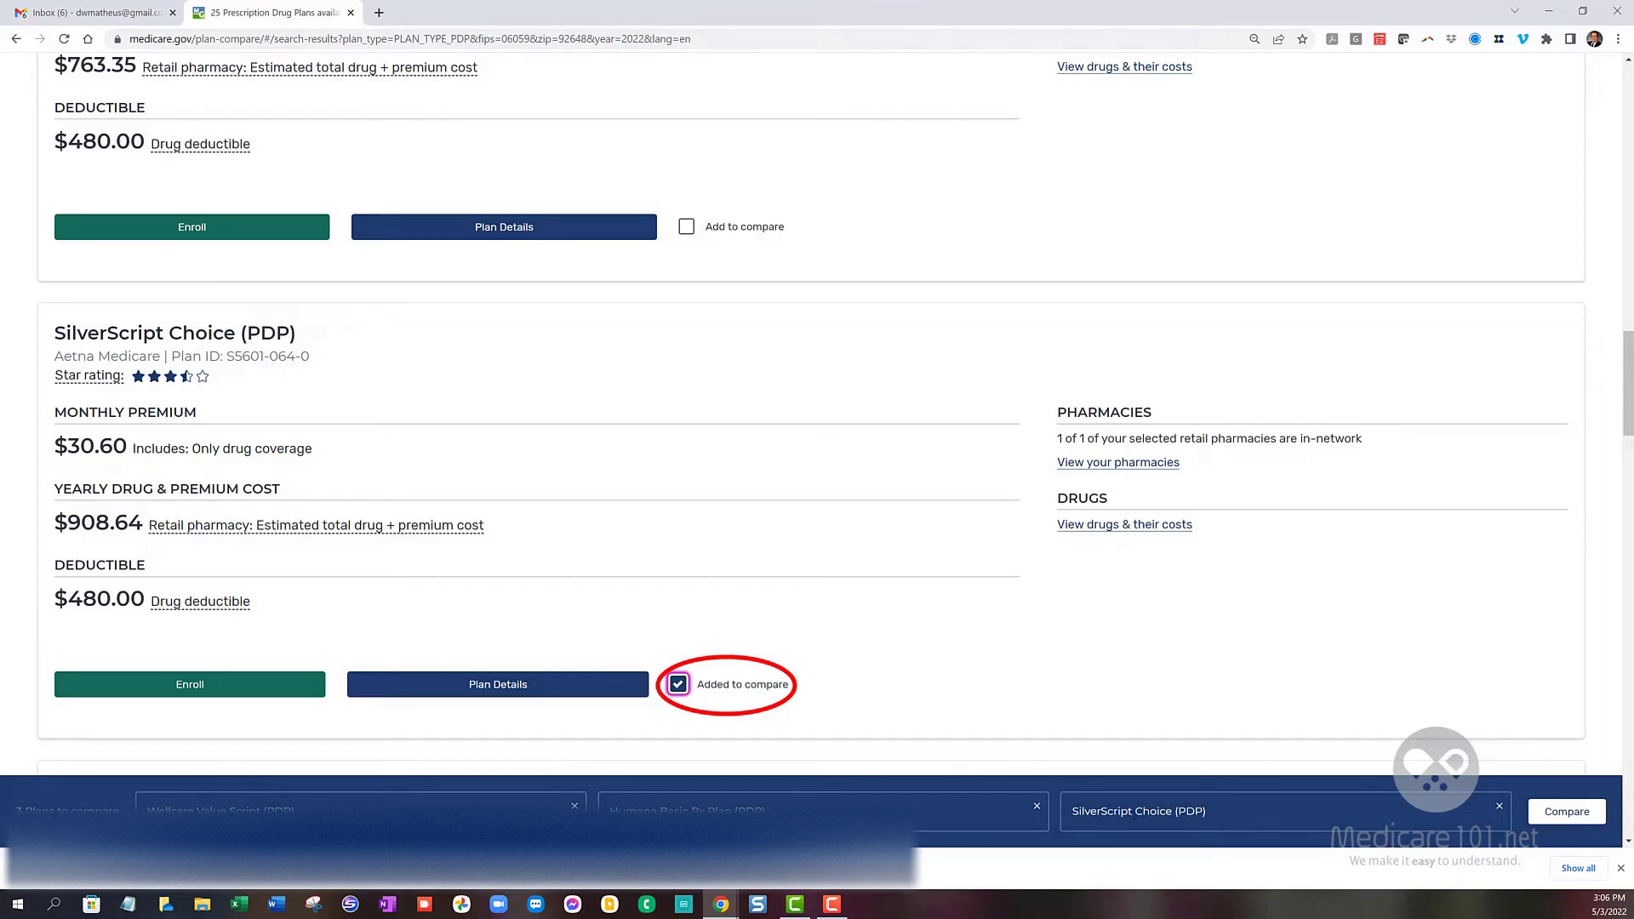
pyautogui.click(1551, 809)
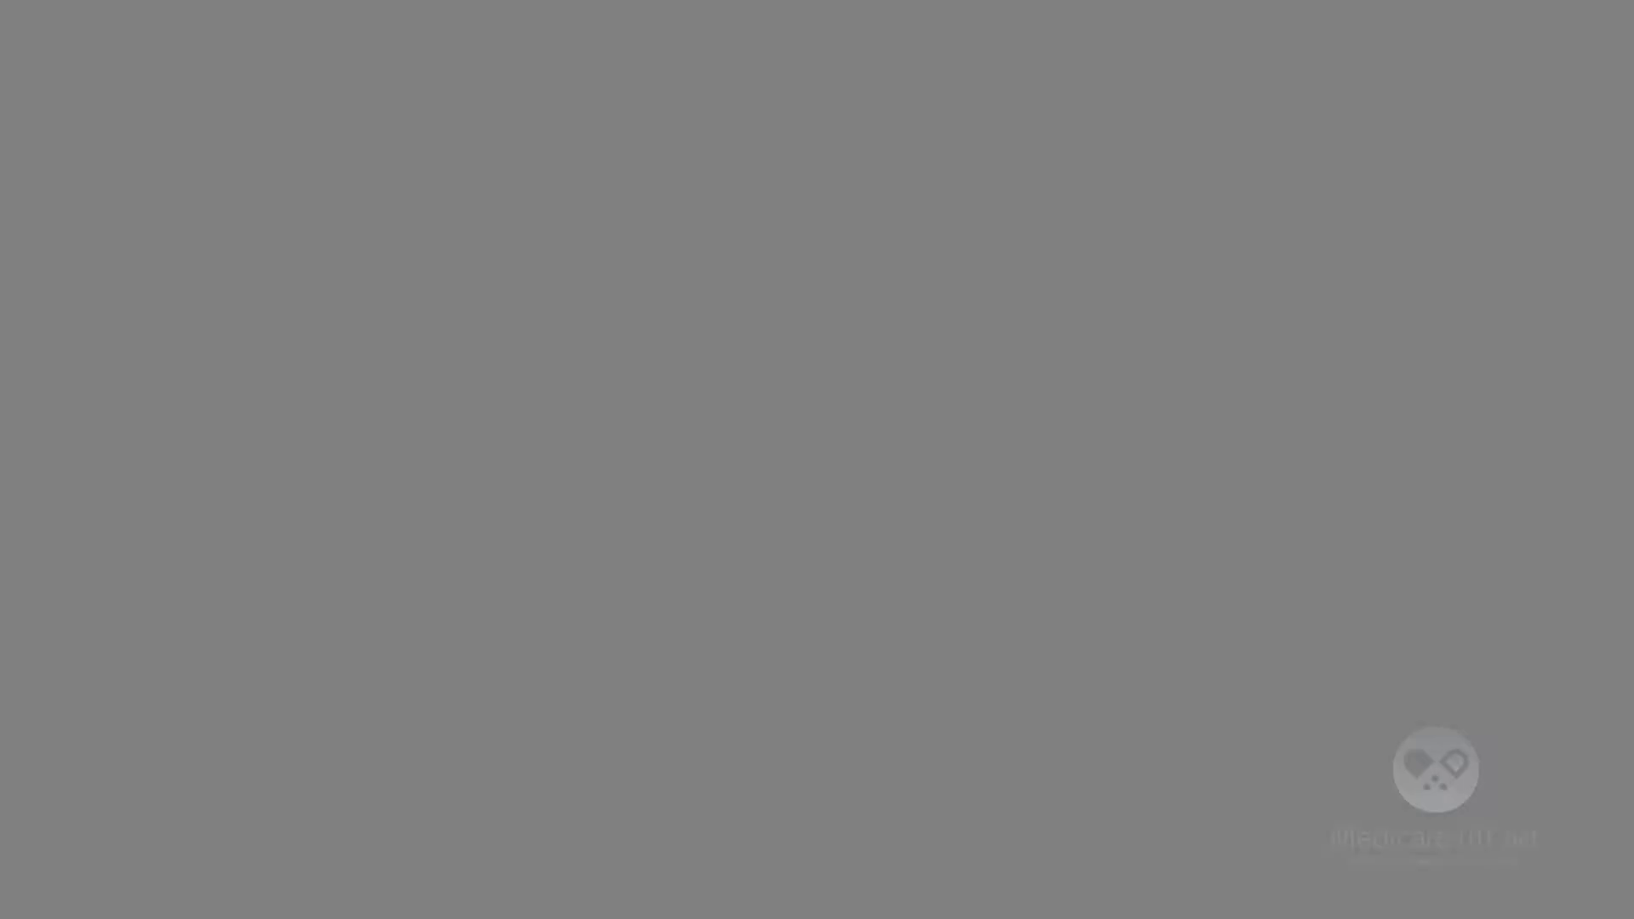